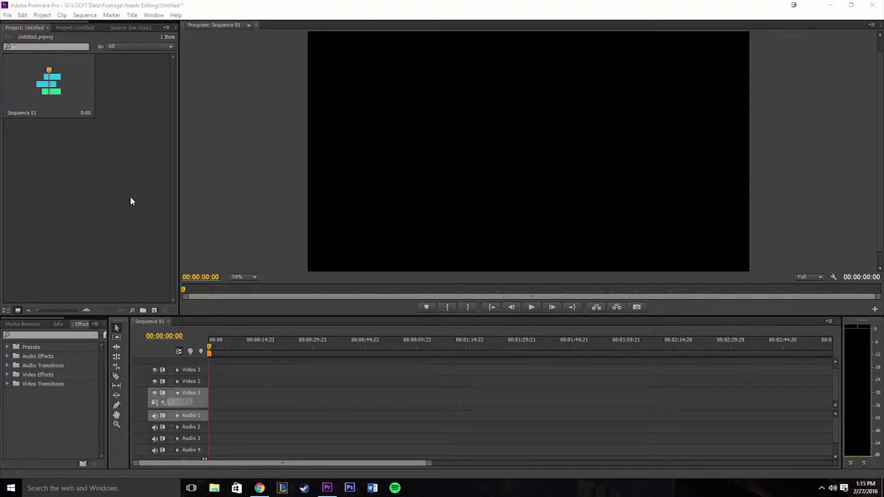
# Import the "Adobe Premiere How to Overlay Images" video from the Documents folder into the project.
pyautogui.click(95, 172)
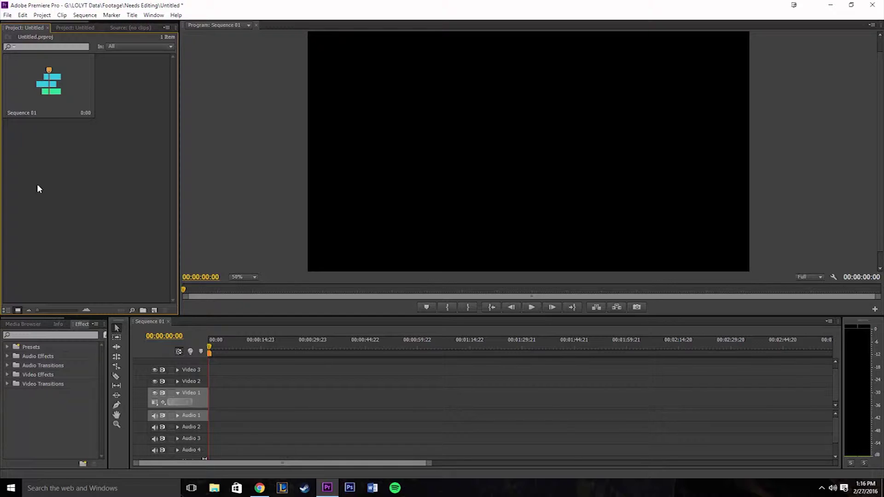
pyautogui.hotkey('ctrl', 's')
pyautogui.click(8, 15)
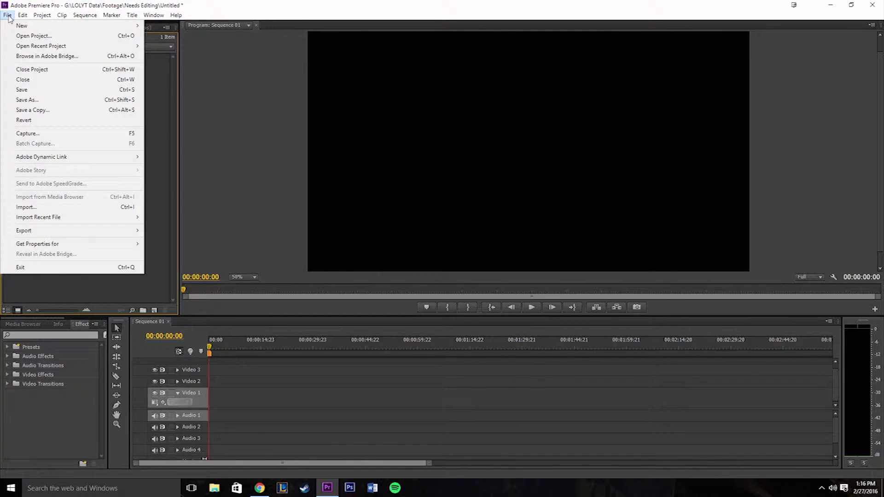
pyautogui.click(46, 209)
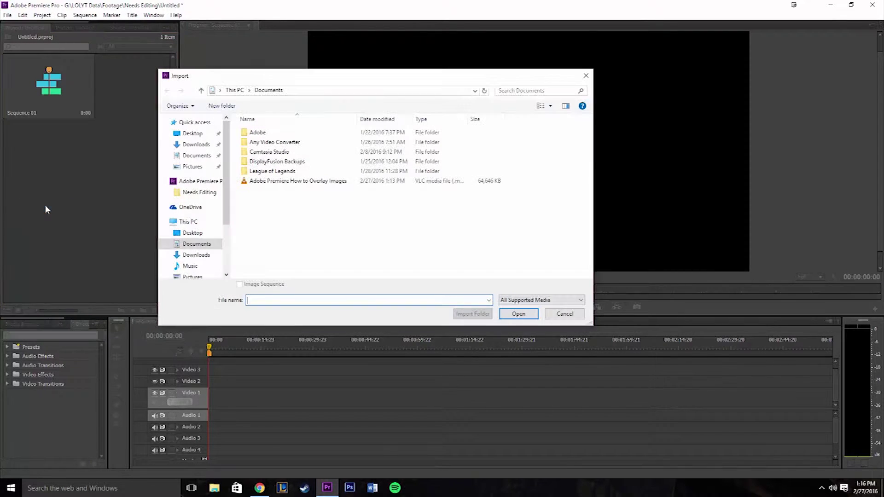
pyautogui.click(283, 182)
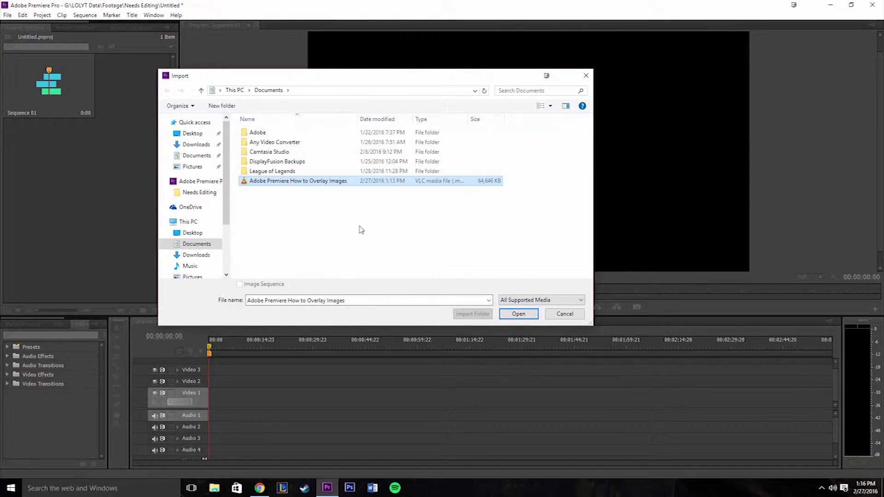
pyautogui.click(519, 314)
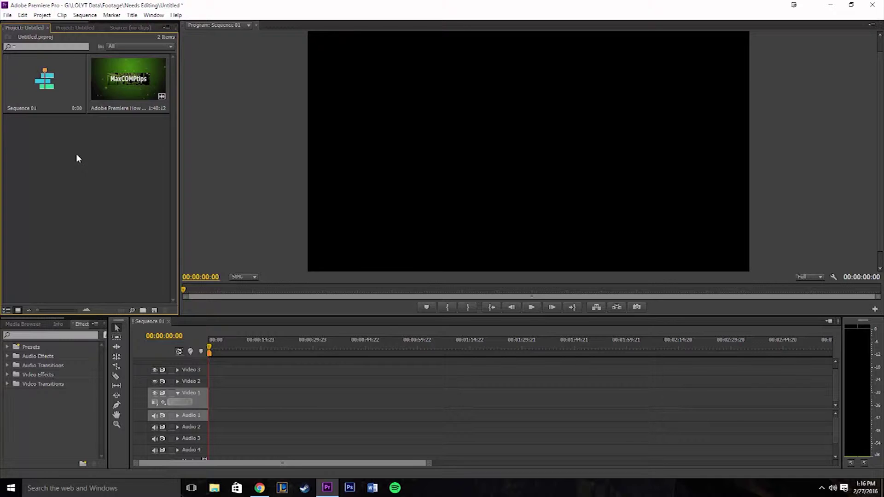
# Place the imported video at the start of Sequence 01 as an overwrite edit.
pyautogui.click(110, 91)
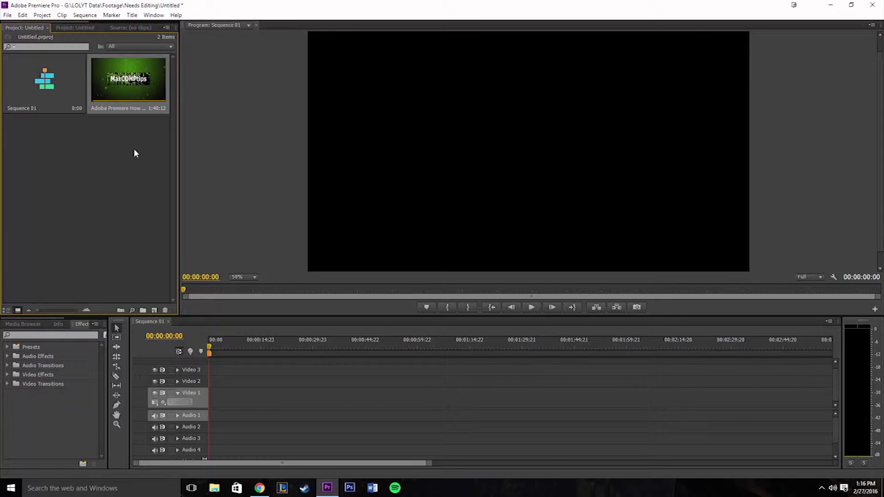
pyautogui.moveTo(128, 87); pyautogui.dragTo(508, 155)
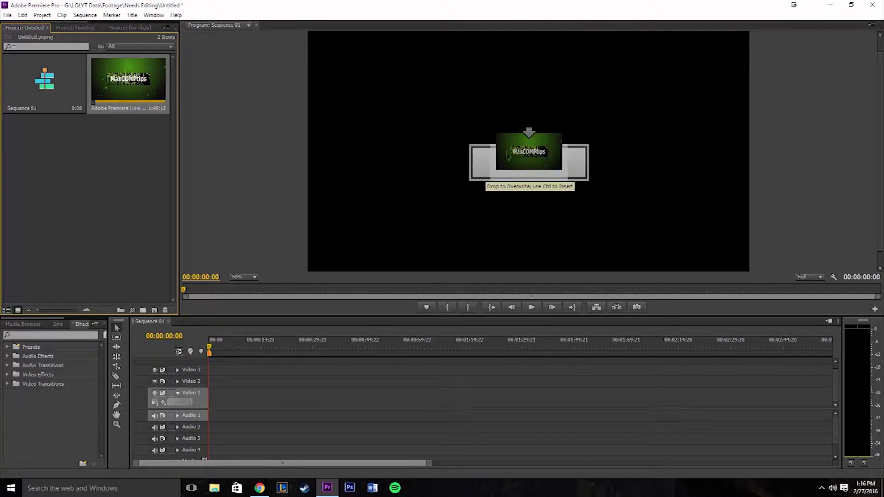
pyautogui.moveTo(288, 316); pyautogui.dragTo(529, 157)
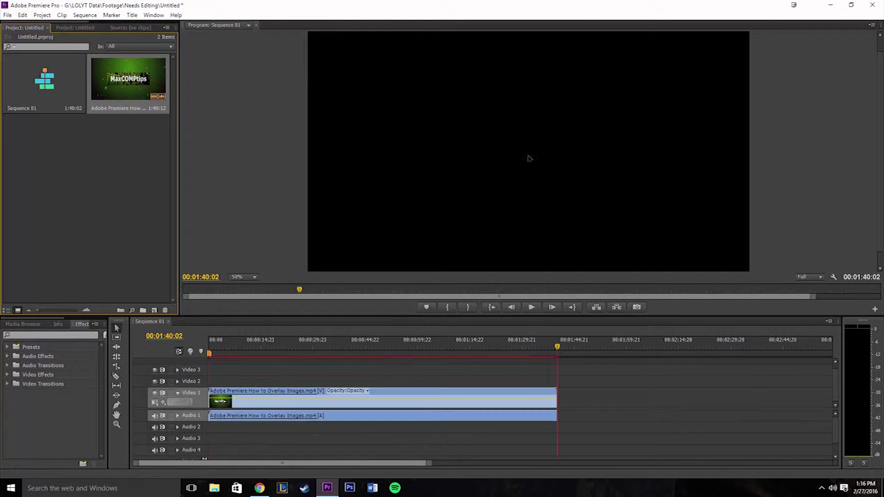
# Move the playhead to 00:00:07:06 in the sequence and mute the Audio 1 track.
pyautogui.click(241, 353)
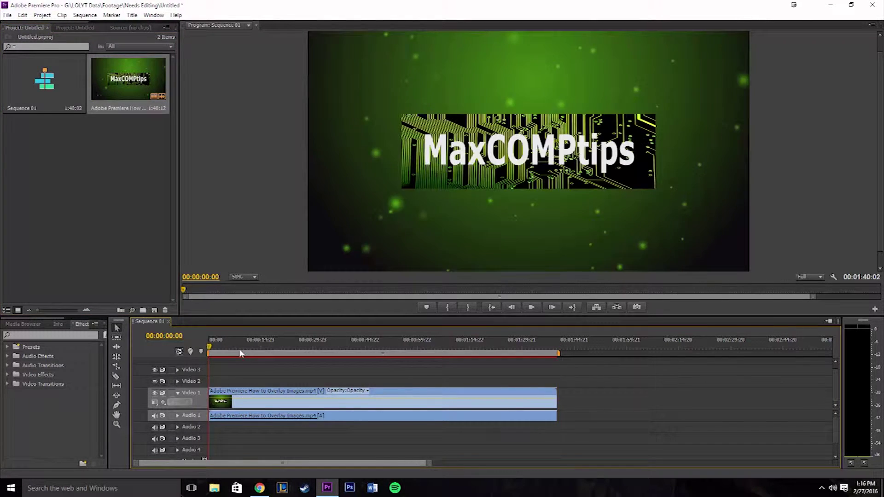
pyautogui.moveTo(225, 354); pyautogui.dragTo(210, 353)
pyautogui.moveTo(215, 351); pyautogui.dragTo(235, 352)
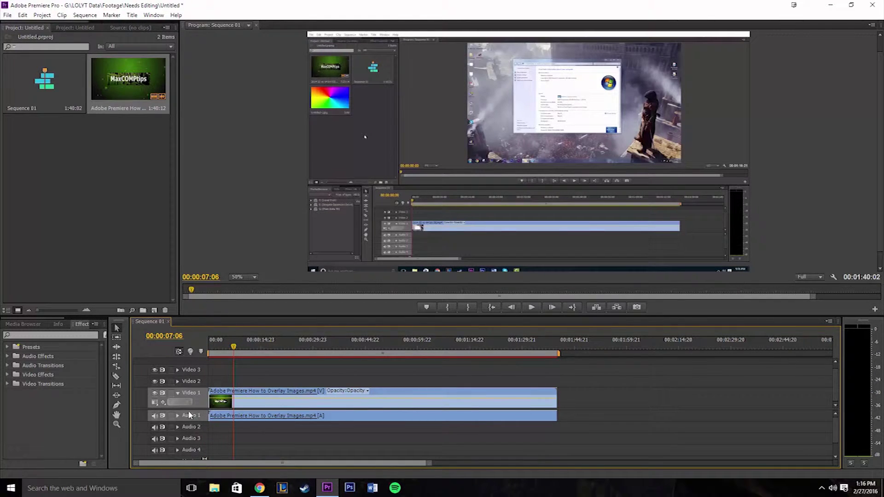
pyautogui.click(155, 416)
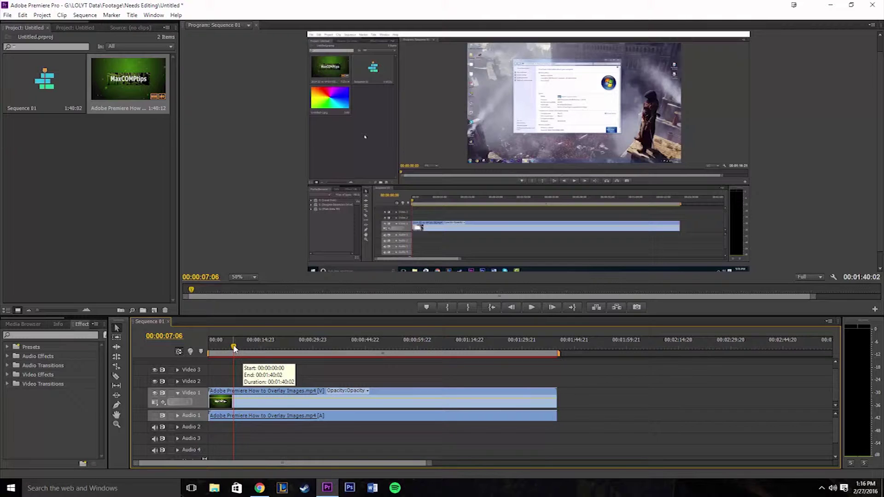
# Scrub through the clip up to 00:00:56:19 and return the playhead to the start of the sequence.
pyautogui.moveTo(234, 349); pyautogui.dragTo(407, 360)
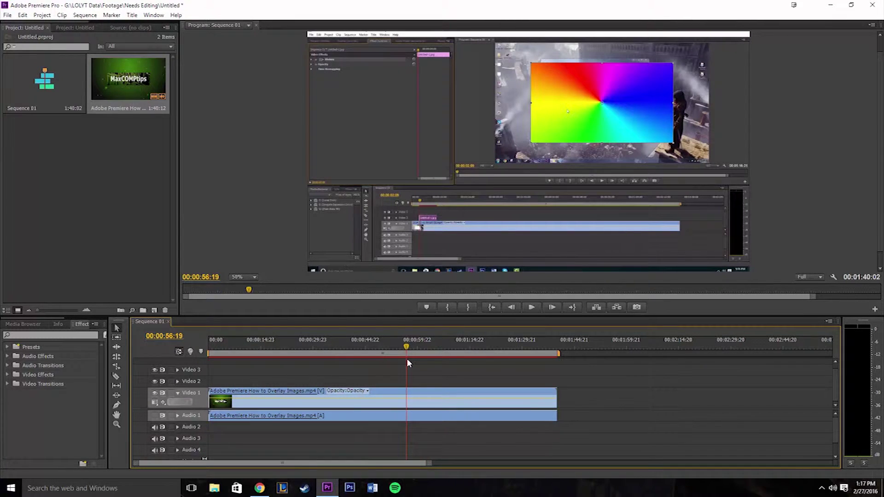
pyautogui.moveTo(407, 361); pyautogui.dragTo(336, 363)
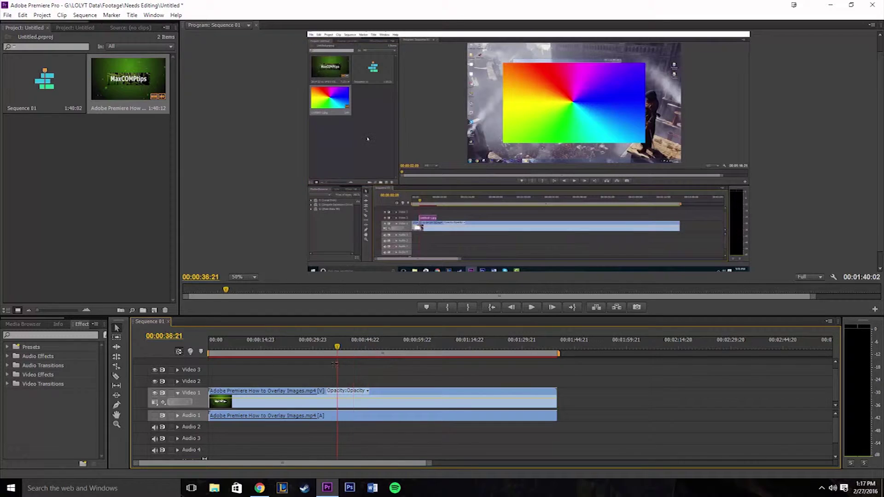
pyautogui.click(172, 339)
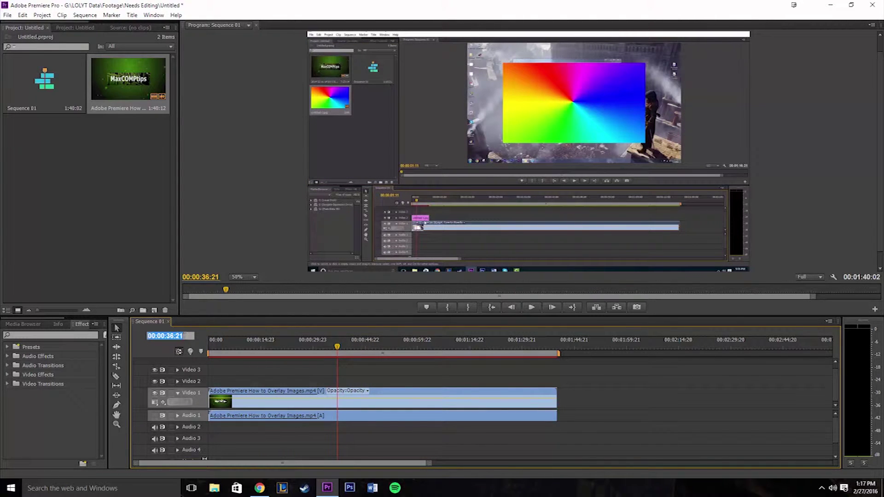
pyautogui.click(258, 361)
pyautogui.moveTo(337, 353); pyautogui.dragTo(358, 356)
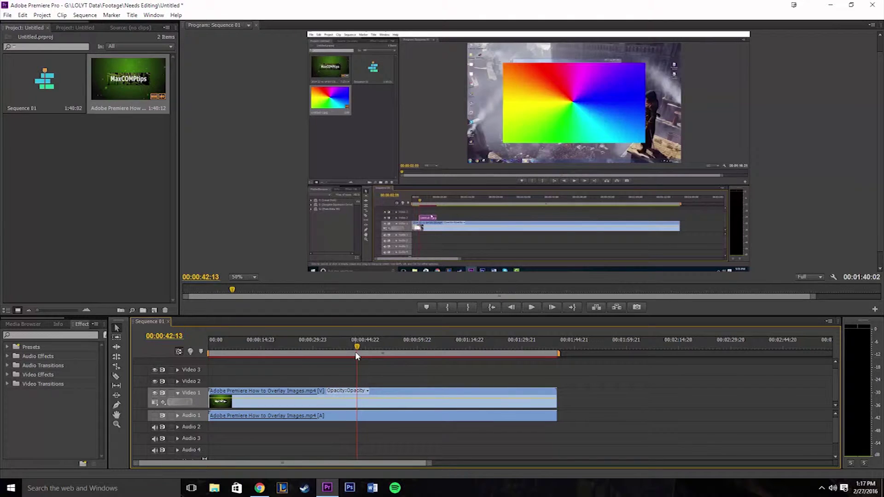
pyautogui.moveTo(355, 355); pyautogui.dragTo(199, 355)
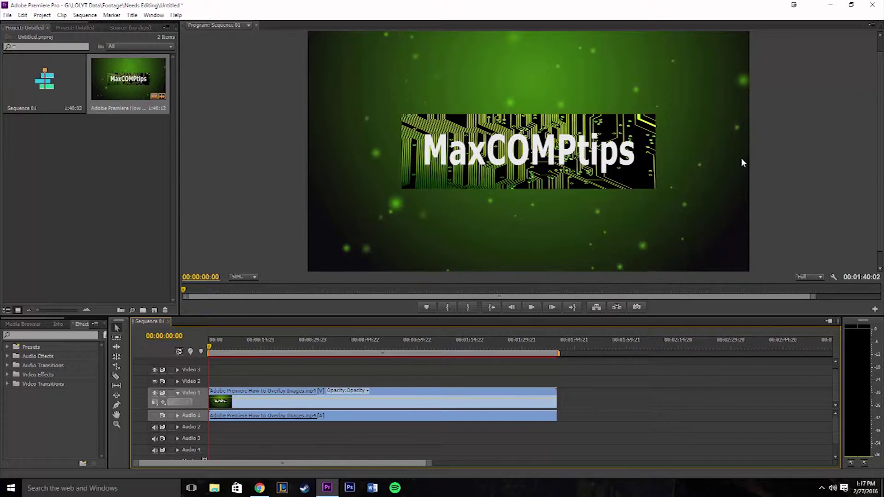
# Try the program preview at 10%, 25% and 200% zoom, and set it to Fit.
pyautogui.click(249, 278)
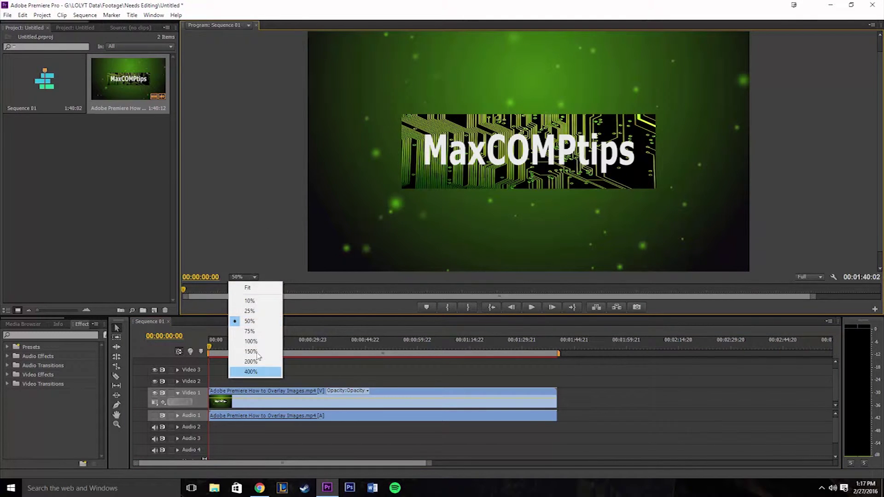
pyautogui.click(258, 301)
pyautogui.click(243, 276)
pyautogui.click(250, 312)
pyautogui.click(242, 277)
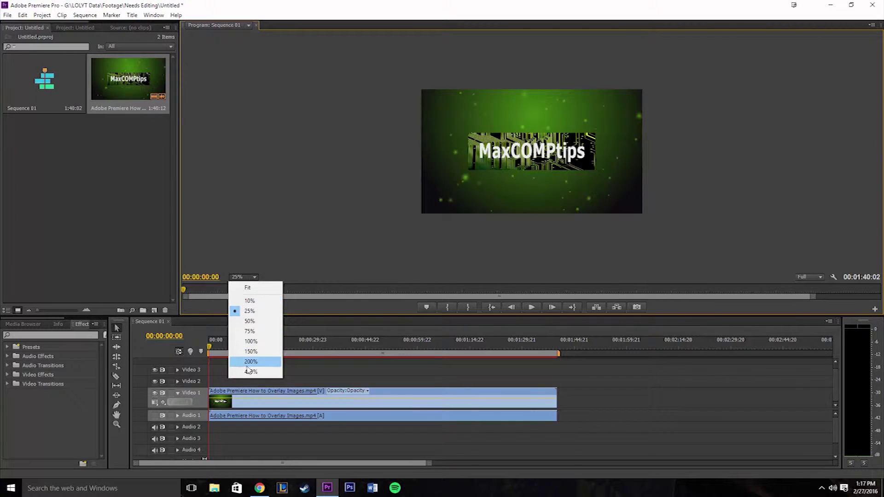
pyautogui.click(251, 362)
pyautogui.click(242, 276)
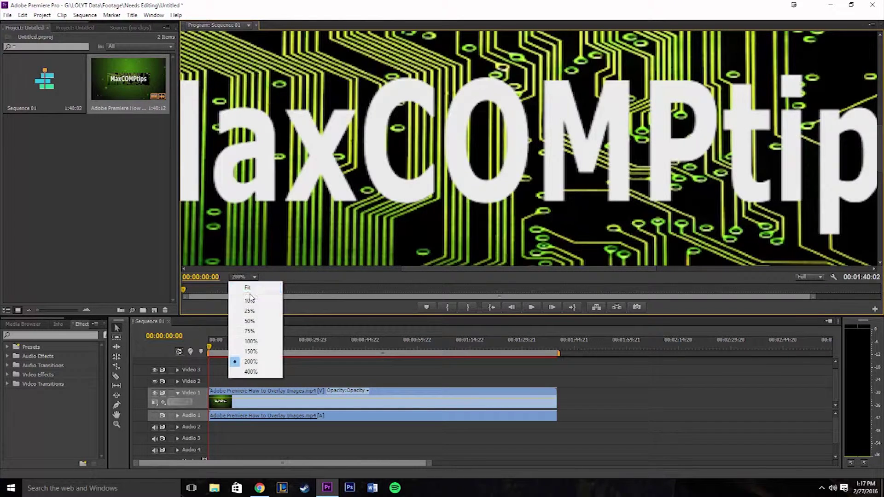
pyautogui.click(251, 290)
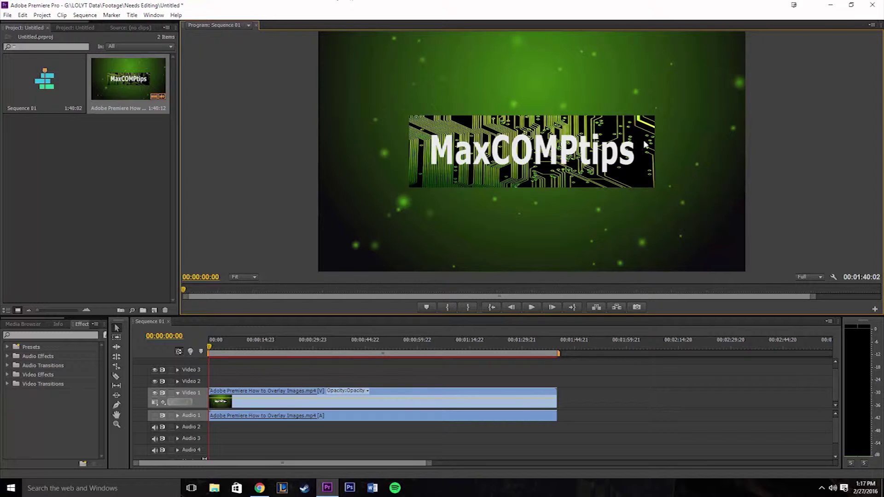
# Try the Full and 1/2 playback resolutions with the playhead at the sequence start, and set the resolution to 1/4.
pyautogui.click(813, 278)
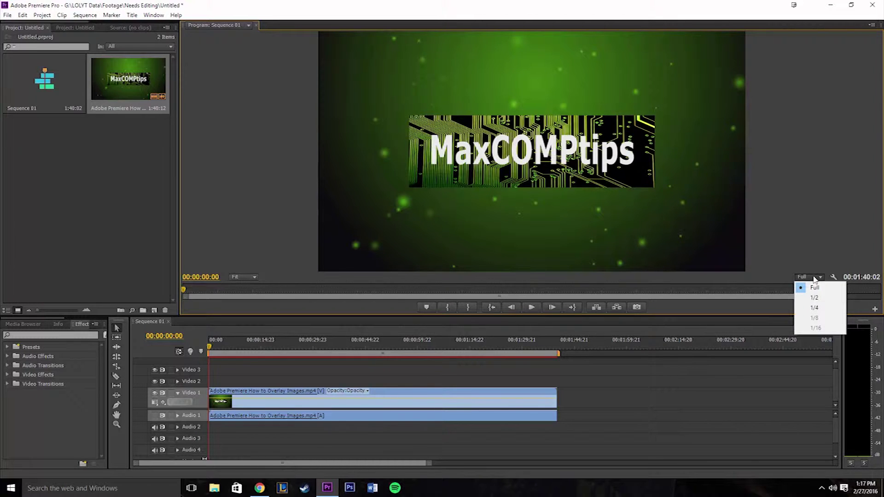
pyautogui.click(814, 288)
pyautogui.moveTo(211, 348); pyautogui.dragTo(197, 380)
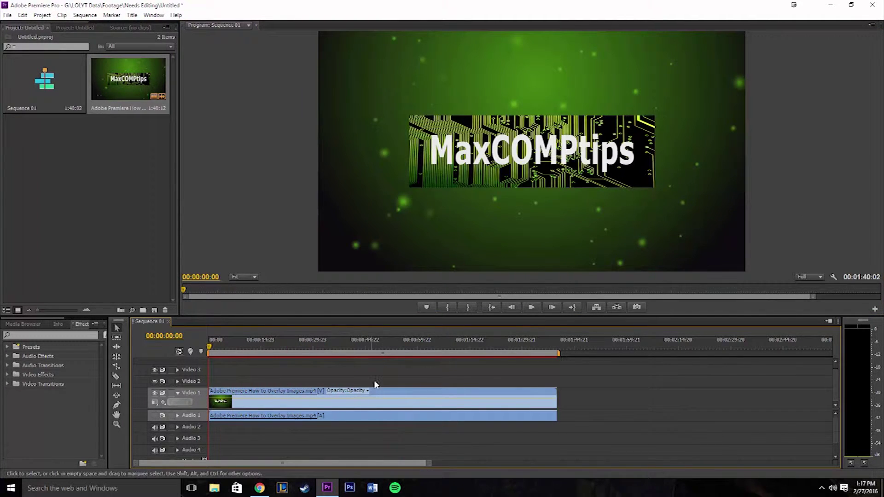
pyautogui.click(810, 276)
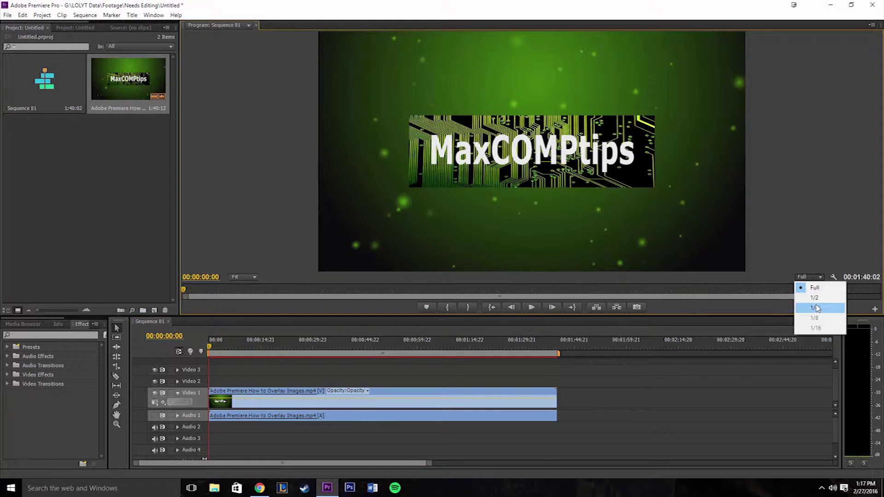
pyautogui.click(816, 297)
pyautogui.click(813, 277)
pyautogui.click(802, 278)
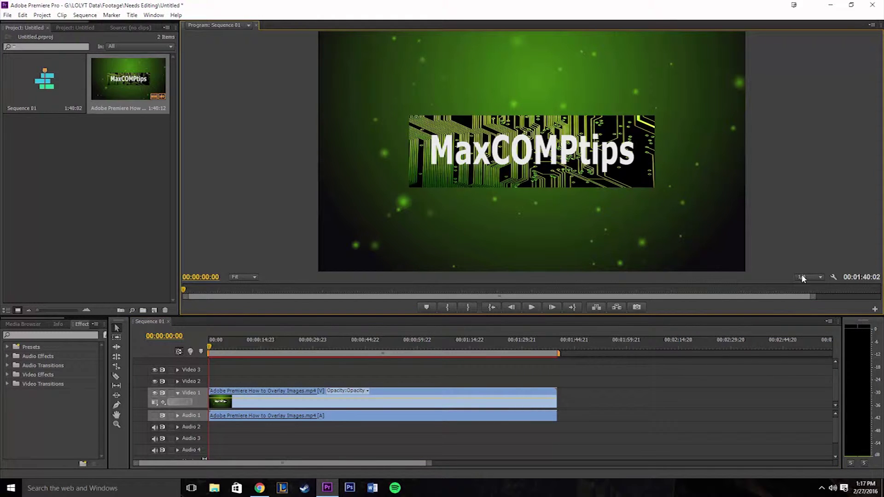
# Preview short stretches of the sequence from its start and from about 34 seconds in.
pyautogui.click(531, 307)
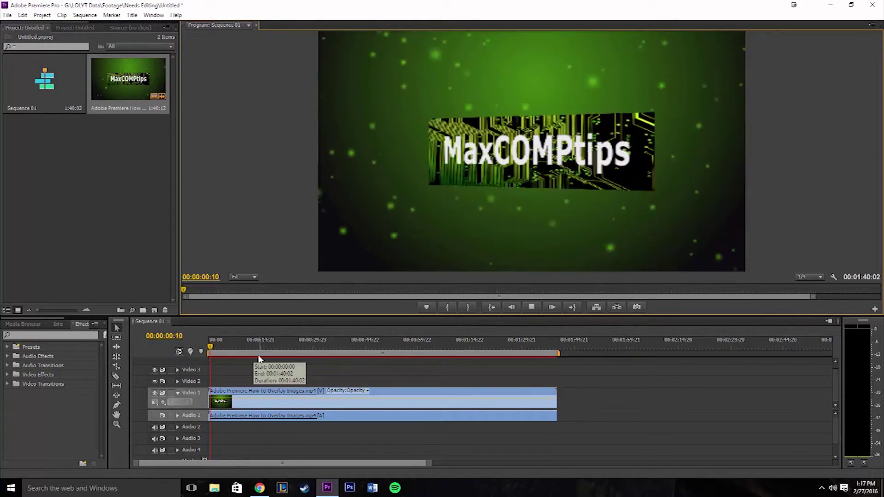
pyautogui.press('space')
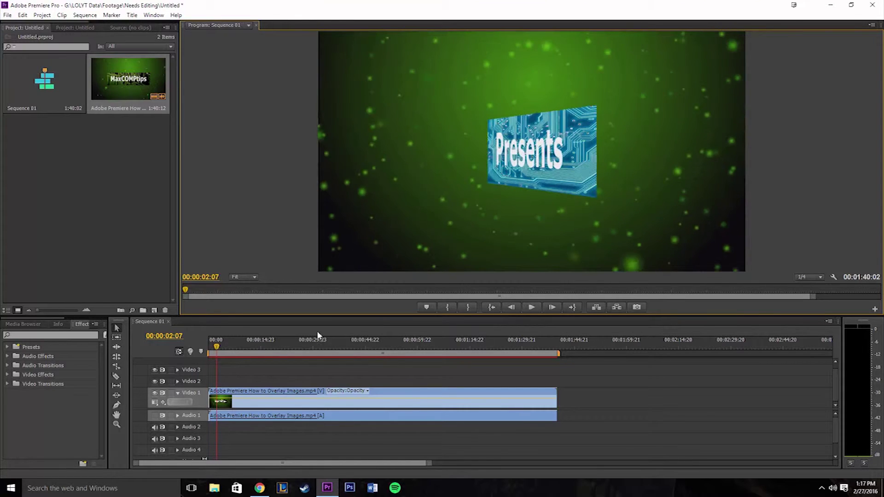
pyautogui.click(230, 354)
pyautogui.moveTo(229, 357); pyautogui.dragTo(327, 355)
pyautogui.click(534, 308)
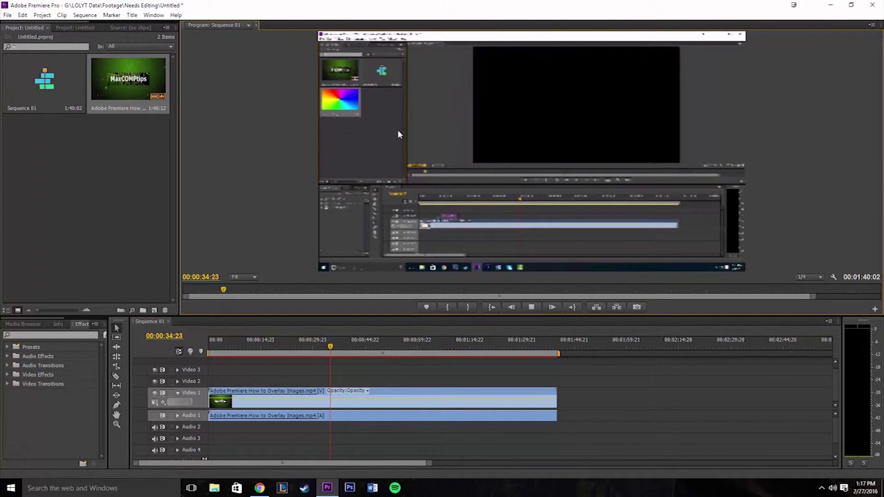
pyautogui.click(533, 305)
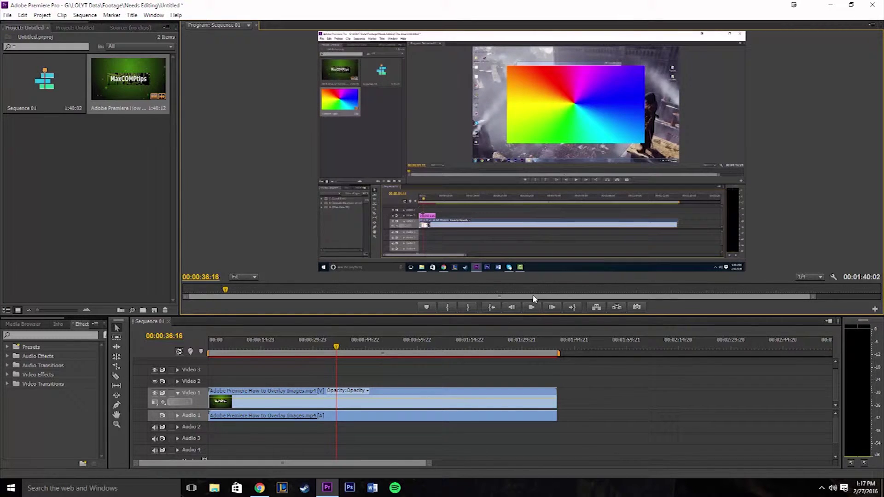
# Try the Full and 1/4 playback resolutions again, and set the program preview to 1/2.
pyautogui.click(814, 278)
pyautogui.click(813, 279)
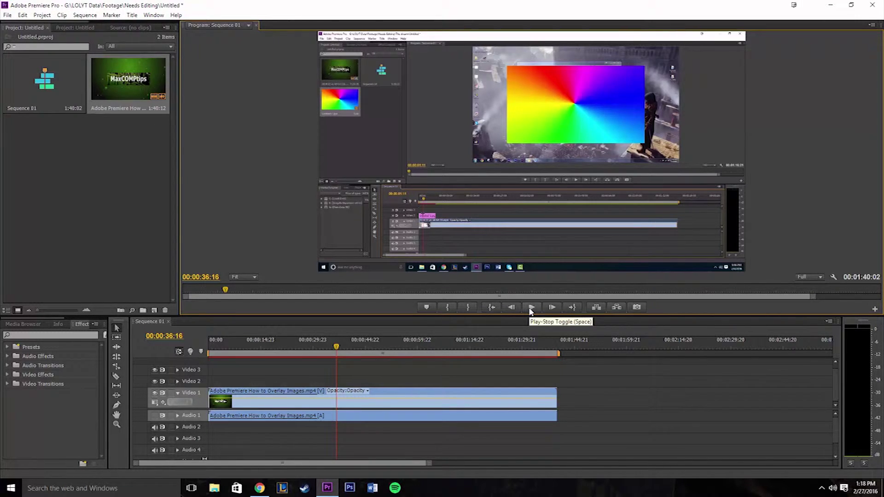
pyautogui.click(816, 277)
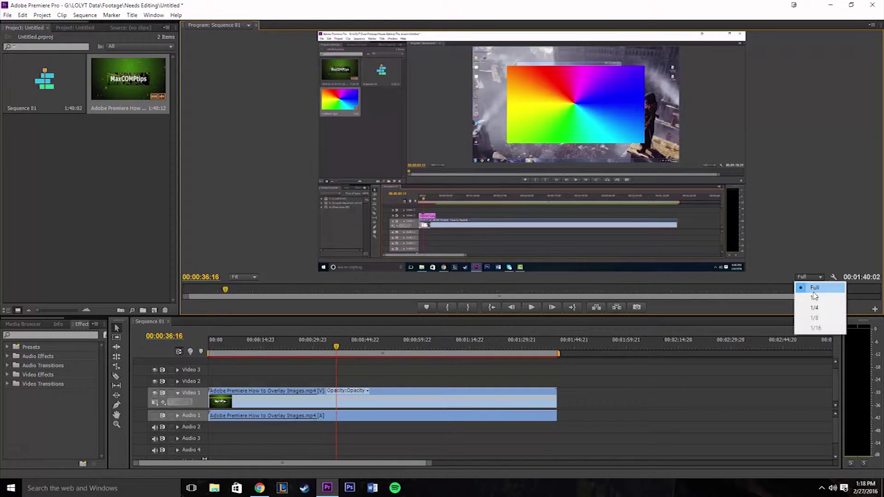
pyautogui.click(815, 287)
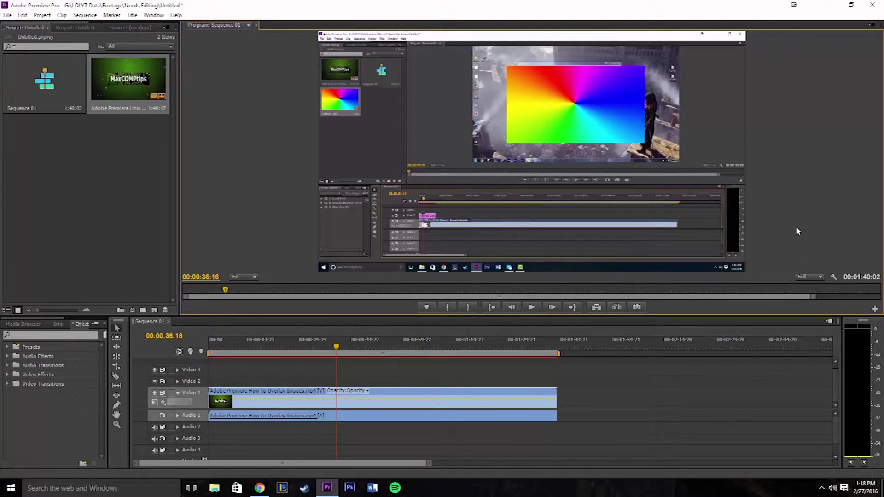
pyautogui.click(806, 277)
pyautogui.click(814, 307)
pyautogui.click(816, 275)
pyautogui.click(816, 298)
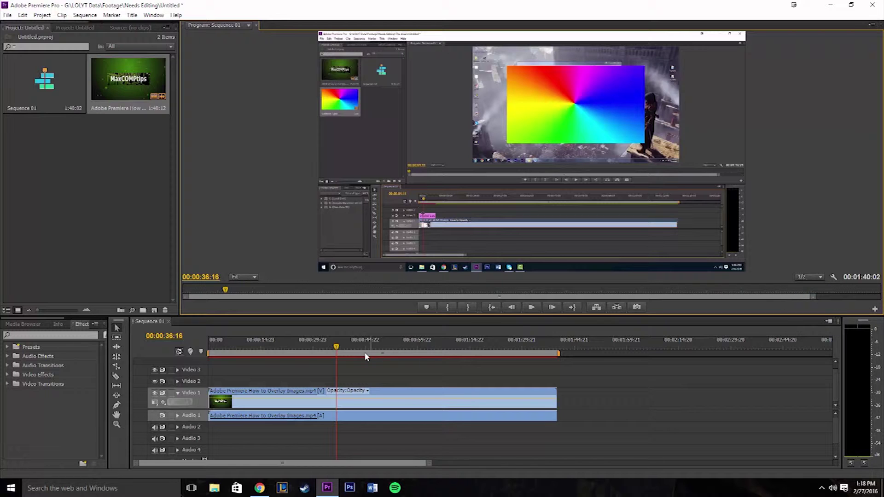
# Play a short stretch of the sequence at 1/2 resolution and move the playhead to 00:00:04:15.
pyautogui.click(532, 308)
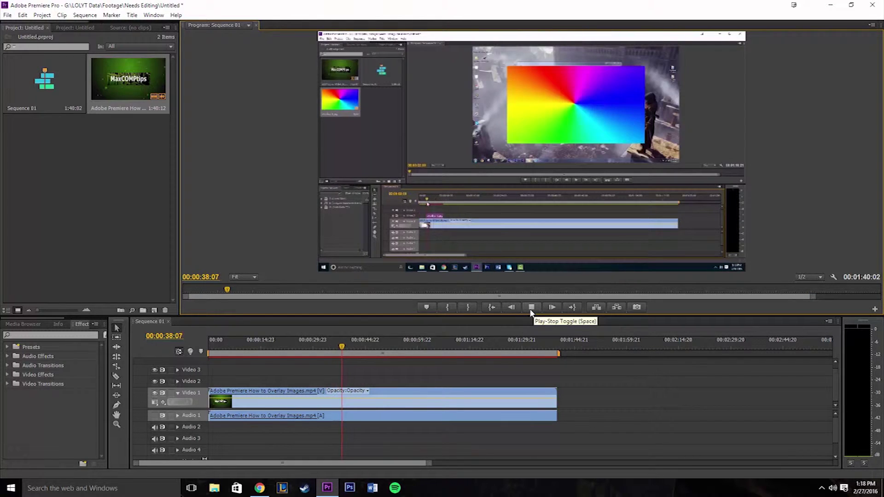
pyautogui.click(531, 308)
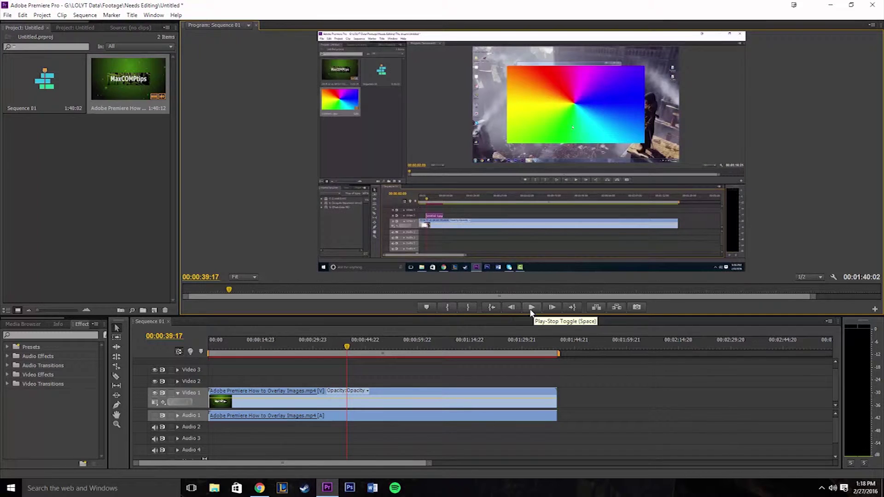
pyautogui.click(225, 346)
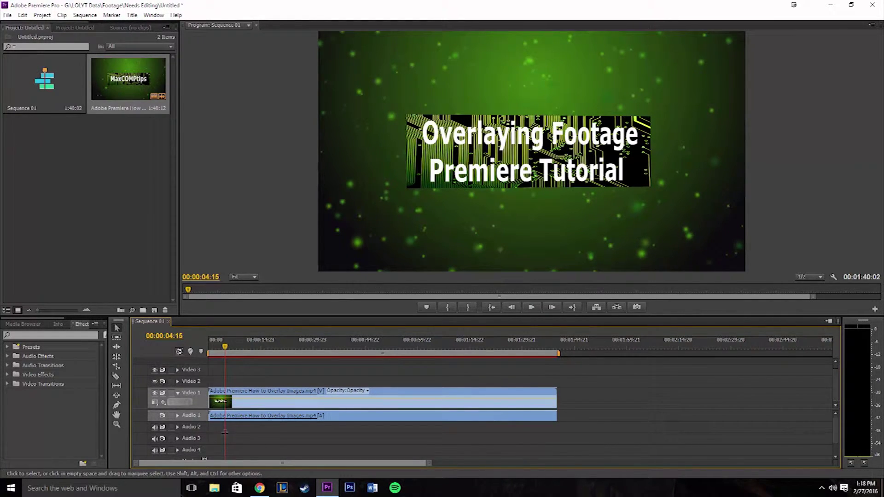
# Expand the Video 2 and Audio 1 tracks in the timeline and clear the clip selection.
pyautogui.click(347, 410)
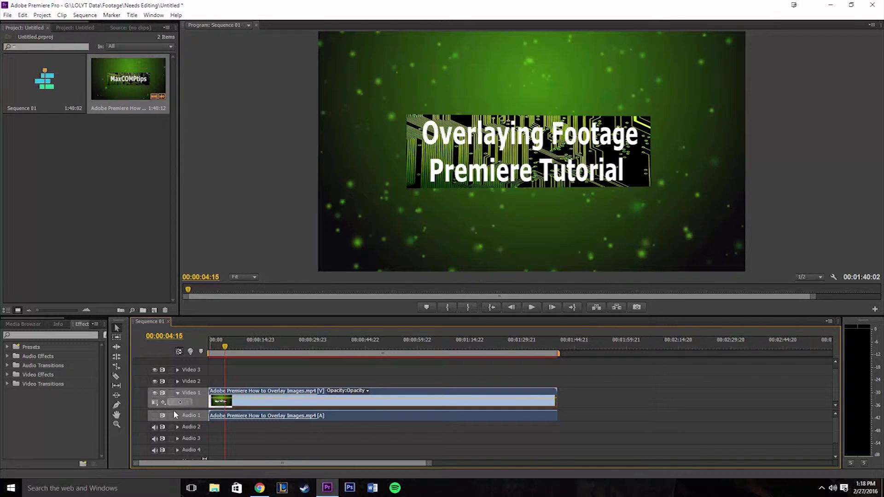
pyautogui.click(177, 393)
pyautogui.click(178, 392)
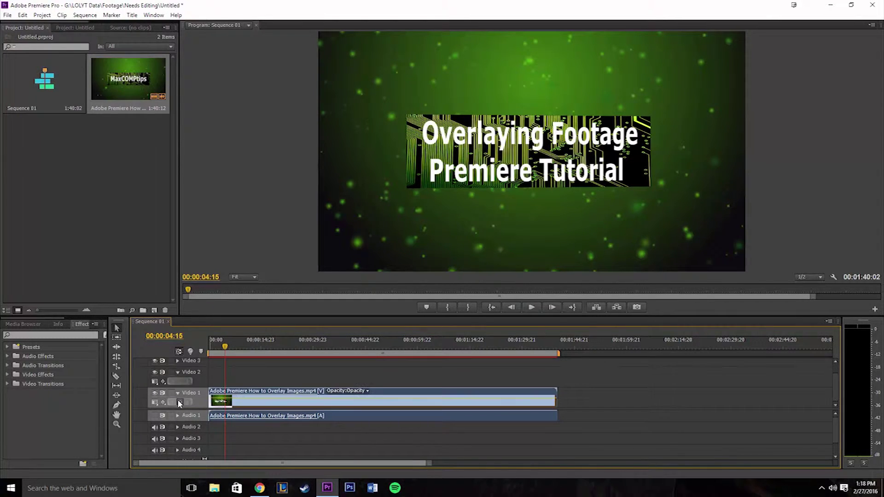
pyautogui.click(178, 416)
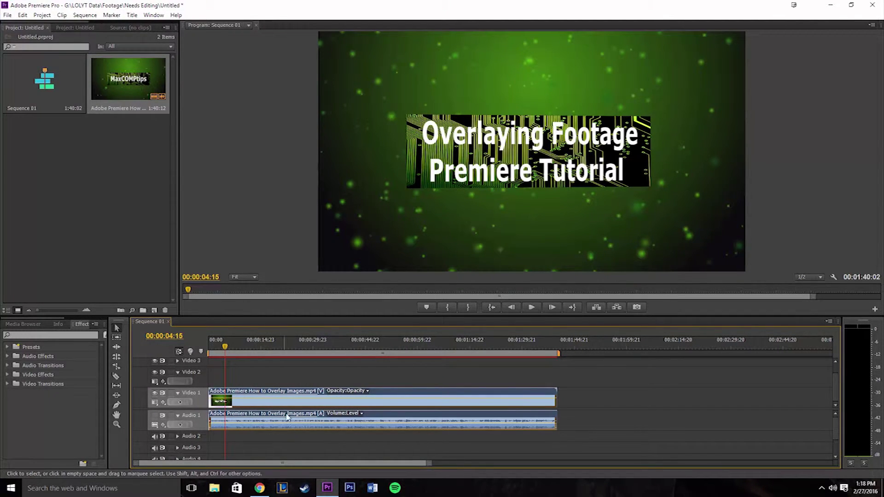
pyautogui.hotkey('ctrl', 'a')
pyautogui.click(87, 192)
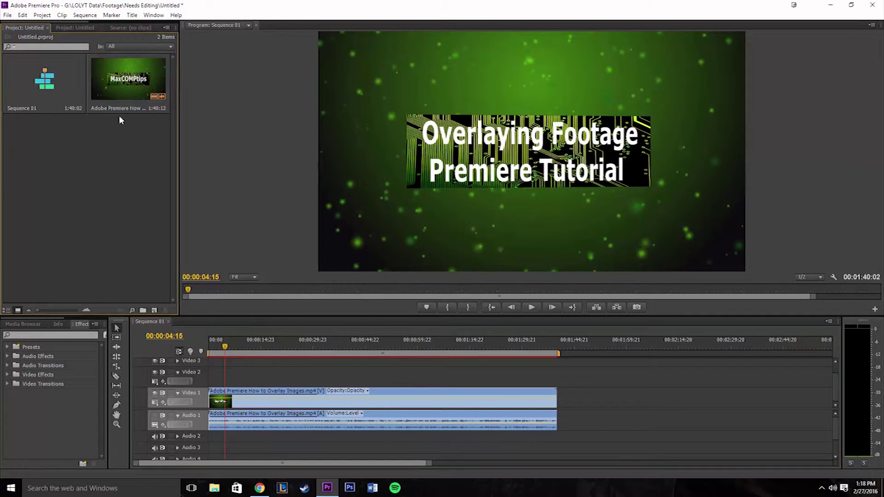
# Place a second copy of the overlay video on Video 2 starting at 00:00:04:15, and move the playhead to 00:00:11:02.
pyautogui.moveTo(120, 94); pyautogui.dragTo(634, 378)
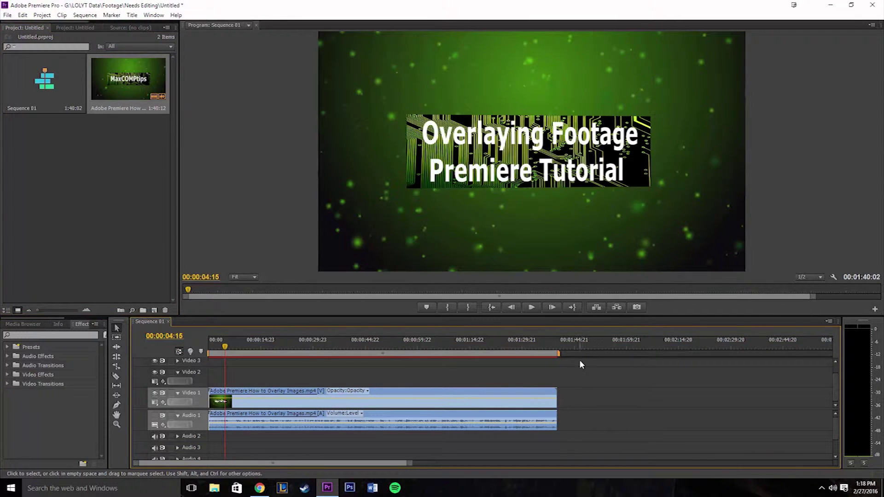
pyautogui.moveTo(118, 88); pyautogui.dragTo(226, 385)
pyautogui.moveTo(225, 346); pyautogui.dragTo(247, 347)
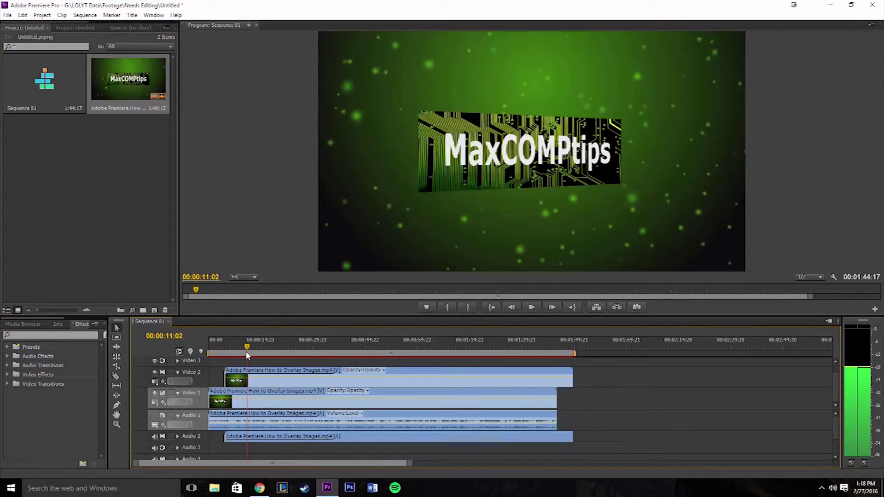
# Trim the beginning of the Video 2 copy and move it past the end of the Video 1 clip.
pyautogui.moveTo(227, 380); pyautogui.dragTo(245, 349)
pyautogui.moveTo(235, 347); pyautogui.dragTo(667, 377)
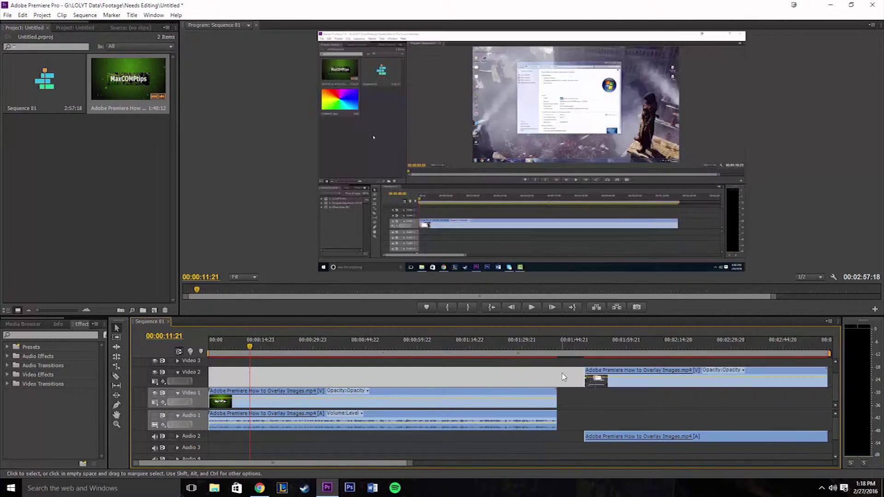
# Move the trimmed copy on Video 2 back over the Video 1 clip, starting about 3 seconds in, and scrub the overlap.
pyautogui.moveTo(691, 377); pyautogui.dragTo(386, 376)
pyautogui.click(265, 347)
pyautogui.moveTo(267, 349); pyautogui.dragTo(235, 349)
pyautogui.moveTo(295, 371); pyautogui.dragTo(230, 354)
pyautogui.click(210, 350)
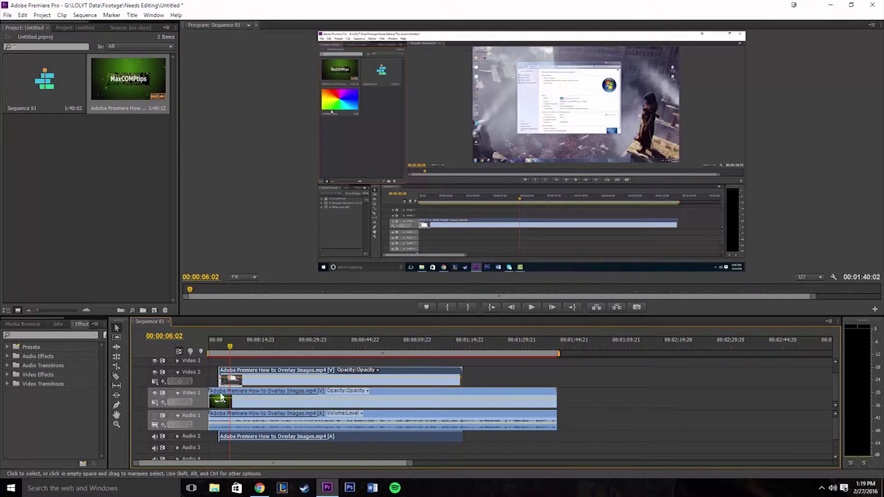
# Swap the two clips so the full-length one is on Video 2 above the trimmed copy on Video 1, and preview a short stretch.
pyautogui.click(279, 373)
pyautogui.moveTo(278, 373); pyautogui.dragTo(625, 396)
pyautogui.moveTo(399, 397); pyautogui.dragTo(446, 392)
pyautogui.moveTo(577, 399); pyautogui.dragTo(249, 399)
pyautogui.press('space')
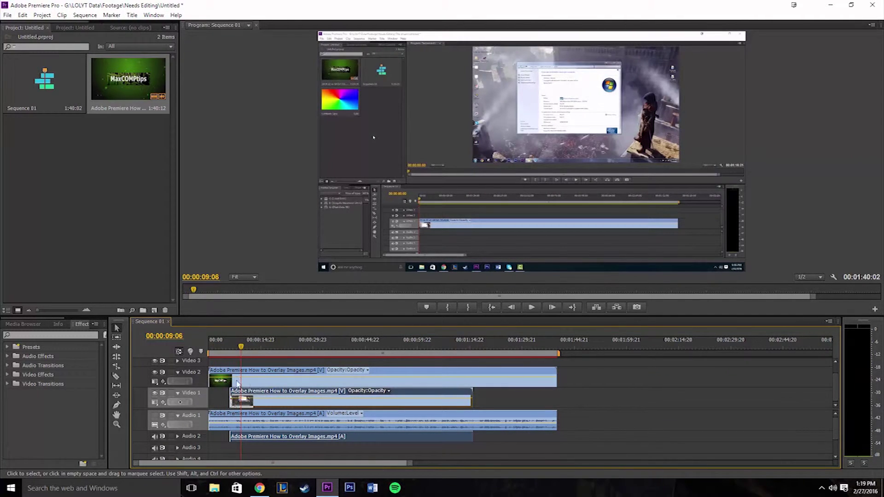
pyautogui.press('space')
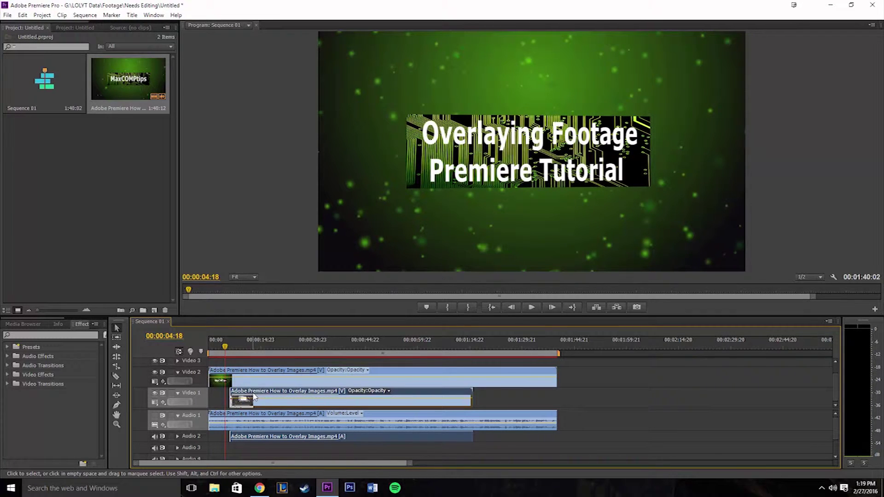
# Delete the trimmed copy from Video 1 and move the full-length clip back to the start of Video 1.
pyautogui.press('Delete')
pyautogui.click(248, 374)
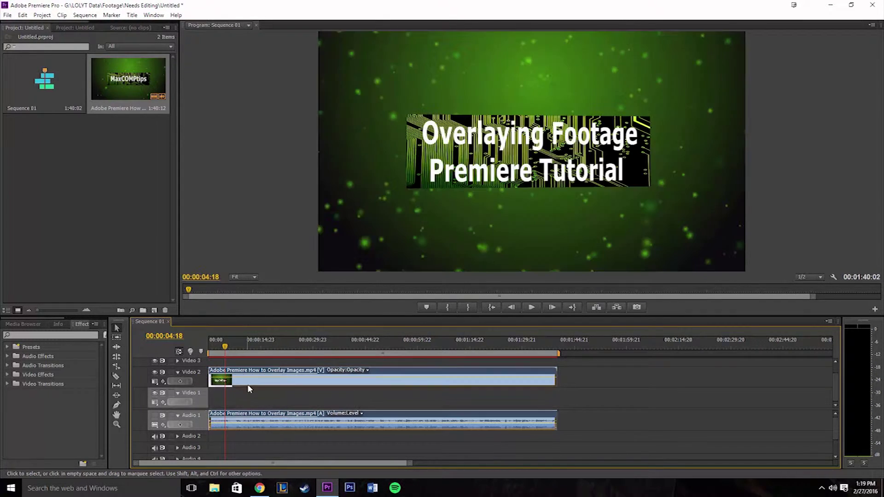
pyautogui.moveTo(253, 373); pyautogui.dragTo(267, 395)
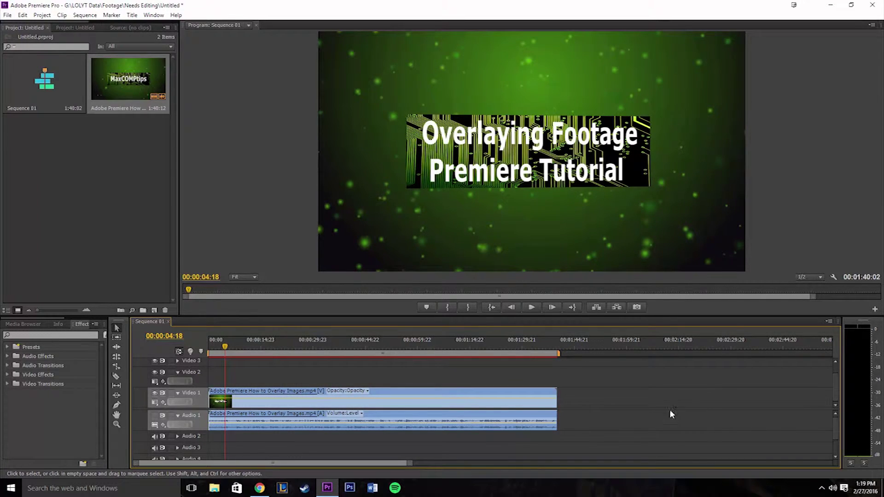
# Import the song 1901 from the ORGANIZED SONGS!!!! folder in Music into the project.
pyautogui.click(285, 427)
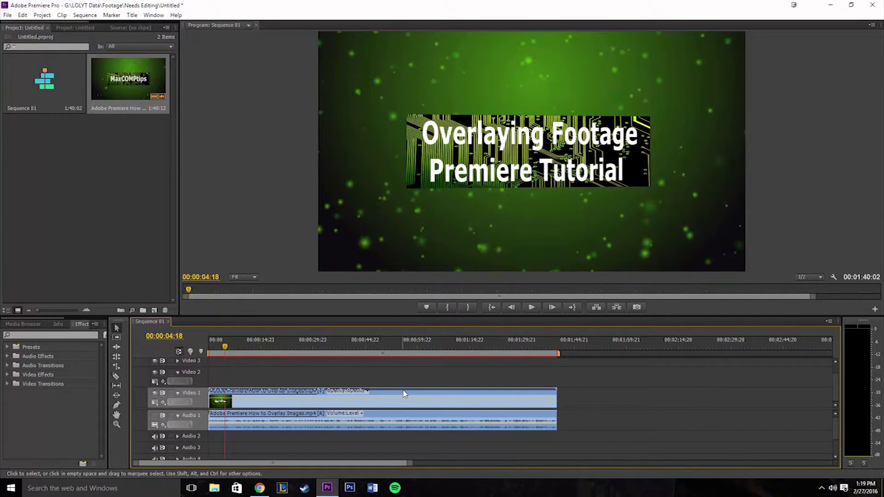
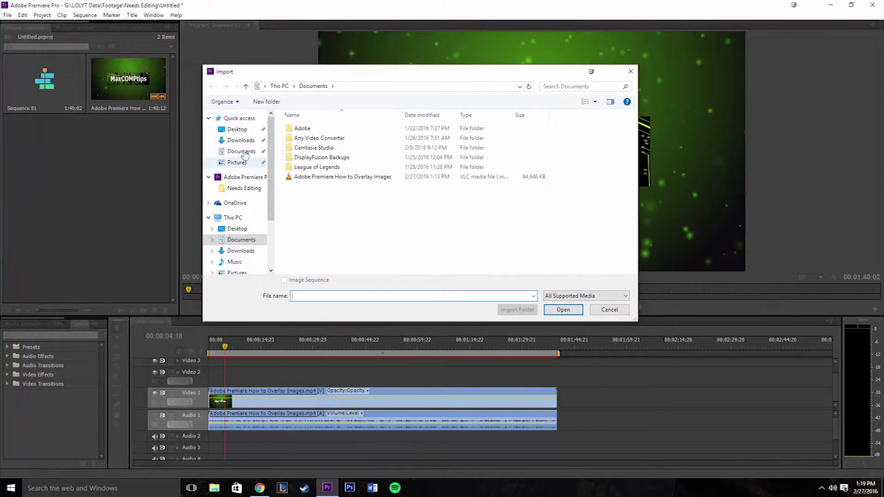
pyautogui.scroll(-1, 263, 230)
pyautogui.click(258, 235)
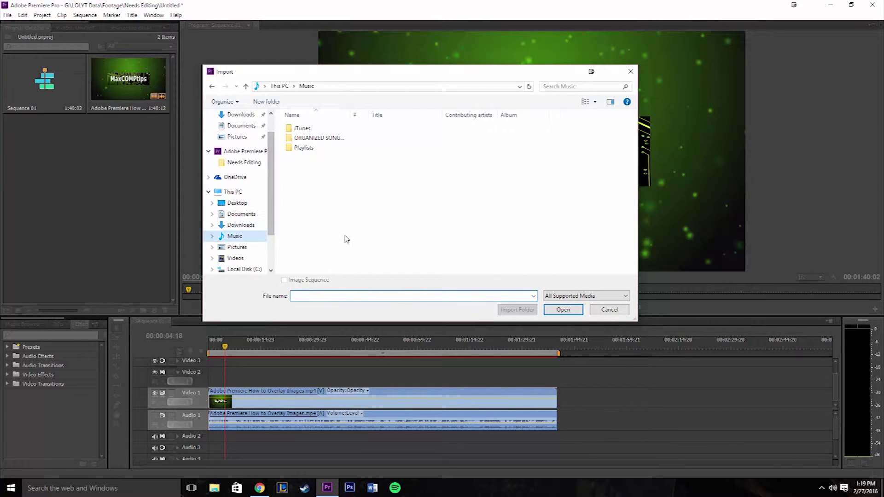
pyautogui.doubleClick(317, 138)
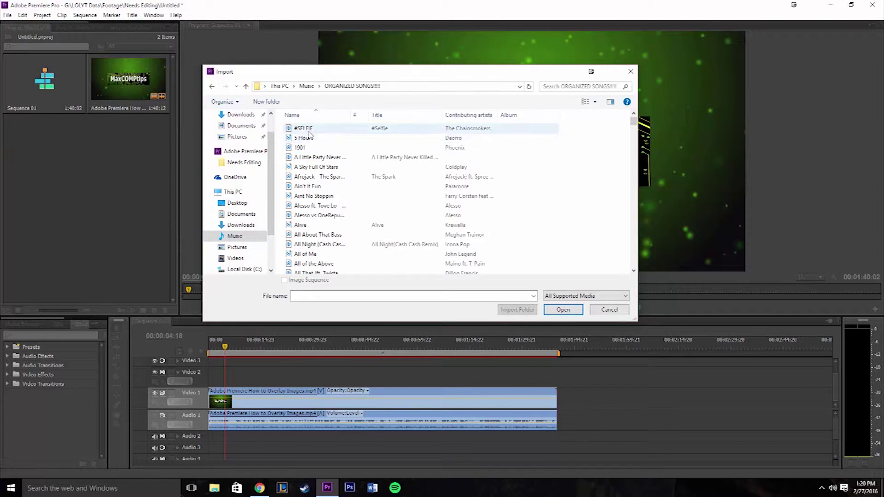
pyautogui.click(321, 148)
pyautogui.click(564, 311)
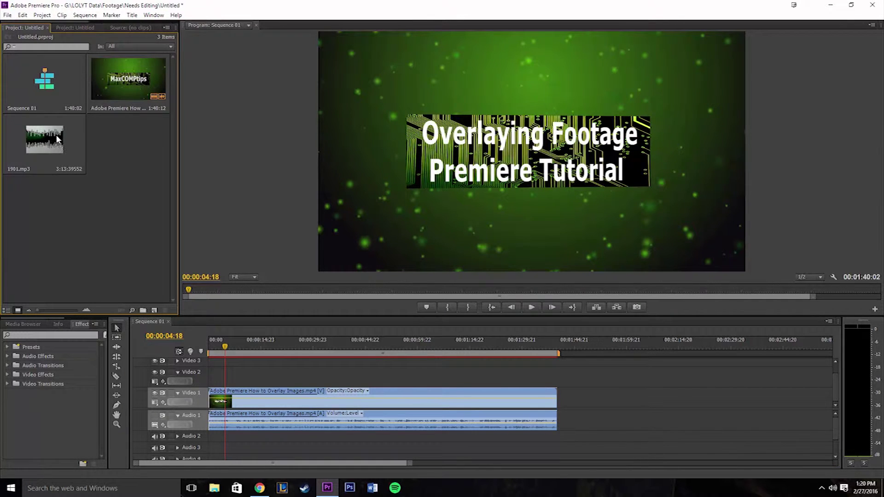
# Place 1901.mp3 on the Audio 2 track starting about 50 seconds into the sequence.
pyautogui.click(58, 139)
pyautogui.click(123, 236)
pyautogui.click(71, 172)
pyautogui.moveTo(569, 375); pyautogui.dragTo(391, 437)
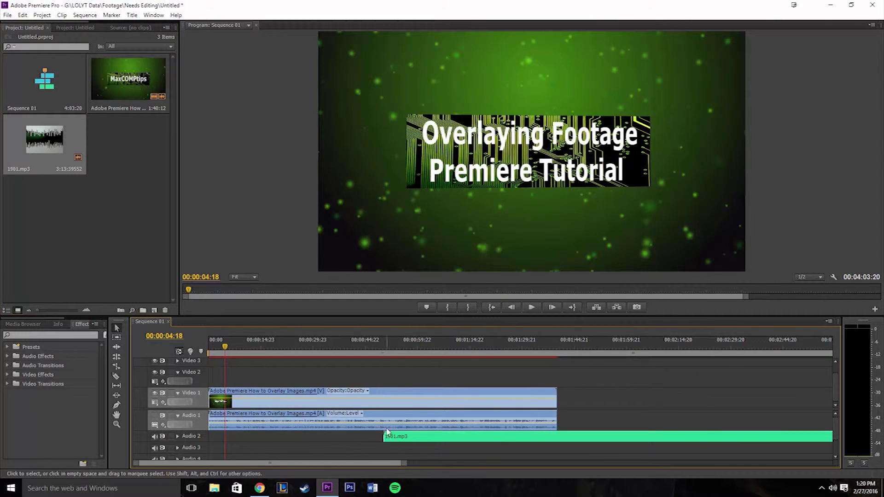
# Try moving 1901.mp3 onto Audio 1 over the video's own audio, and undo the move.
pyautogui.moveTo(407, 441); pyautogui.dragTo(223, 422)
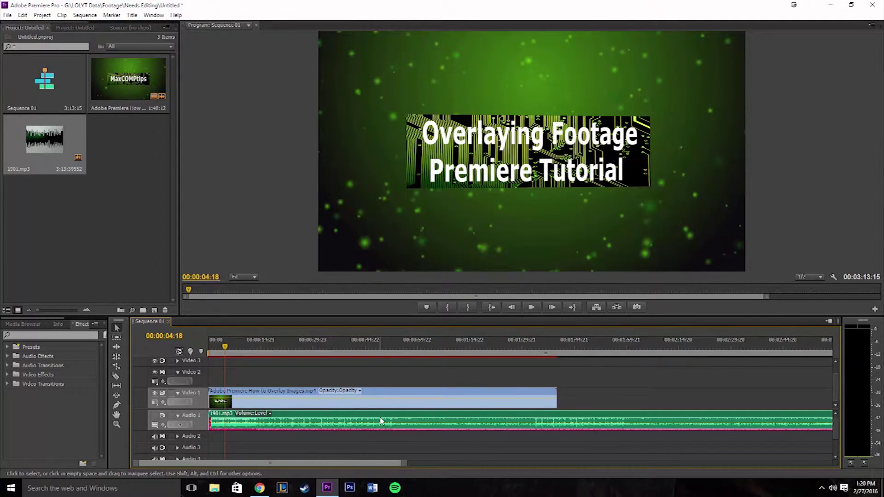
pyautogui.hotkey('ctrl', 'z')
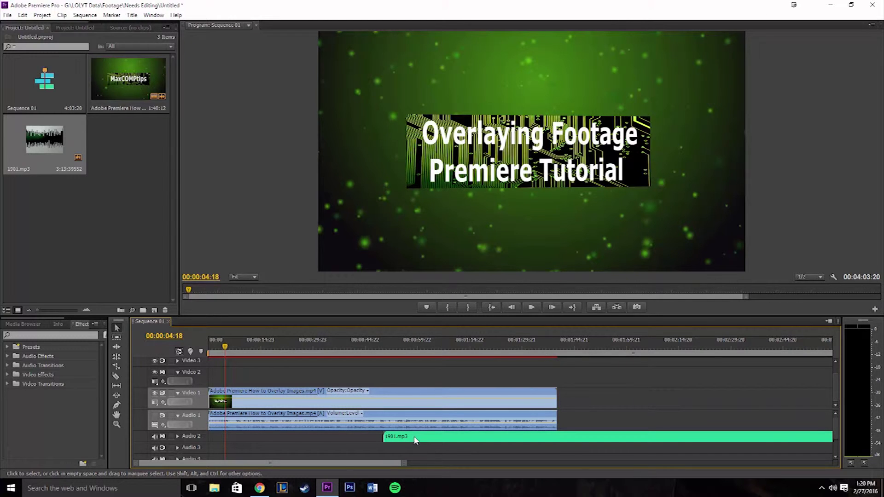
# Move 1901.mp3 to the start of the sequence on Audio 2, beneath the video's own audio.
pyautogui.click(315, 407)
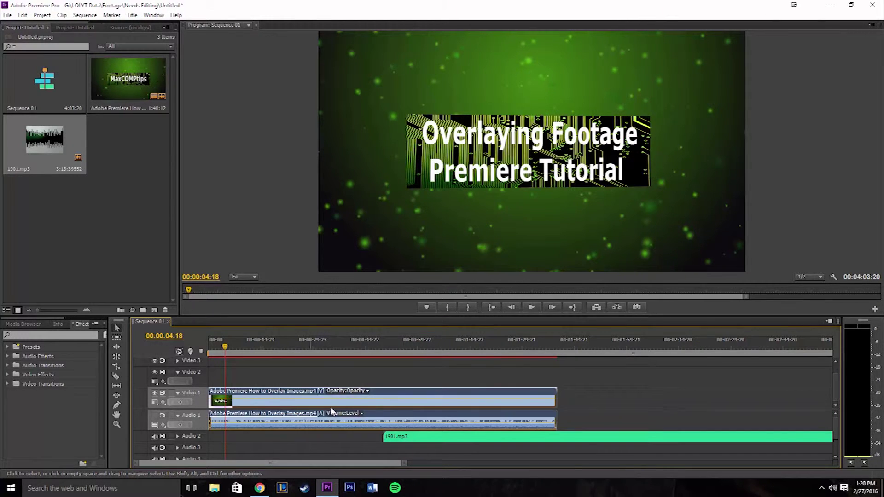
pyautogui.moveTo(382, 438); pyautogui.dragTo(215, 440)
pyautogui.click(446, 450)
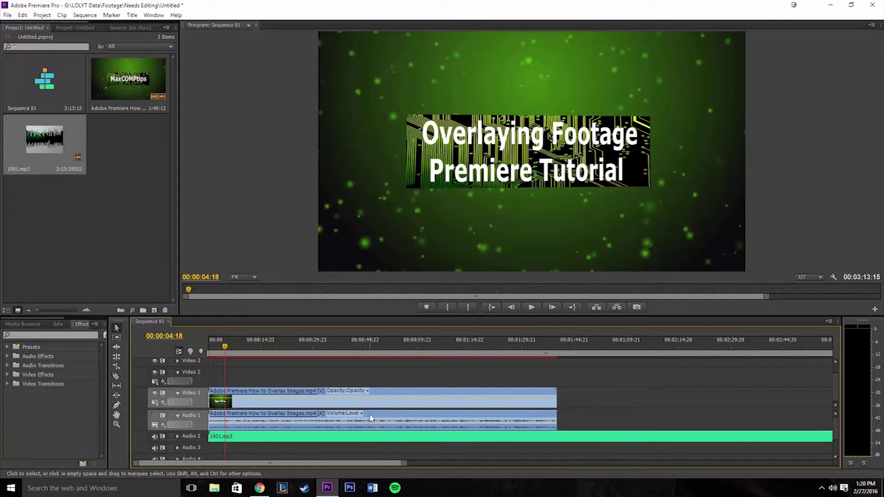
# Expand the Audio 2 track and play a short stretch of the sequence with the music.
pyautogui.click(177, 436)
pyautogui.press('space')
pyautogui.press('space')
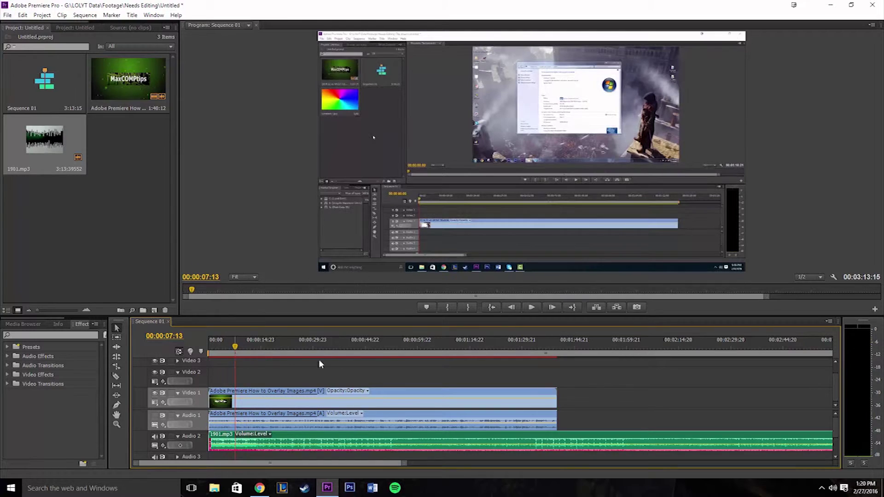
# Delete the 1901.mp3 clip from the Audio 2 track.
pyautogui.click(620, 435)
pyautogui.press('Delete')
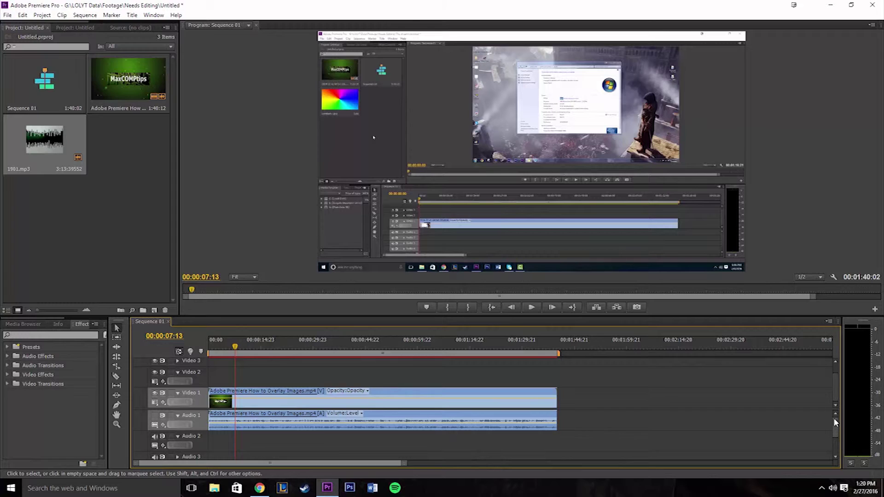
pyautogui.moveTo(179, 431)
pyautogui.mouseDown()
pyautogui.moveTo(179, 423)
pyautogui.moveTo(179, 430)
pyautogui.mouseUp()
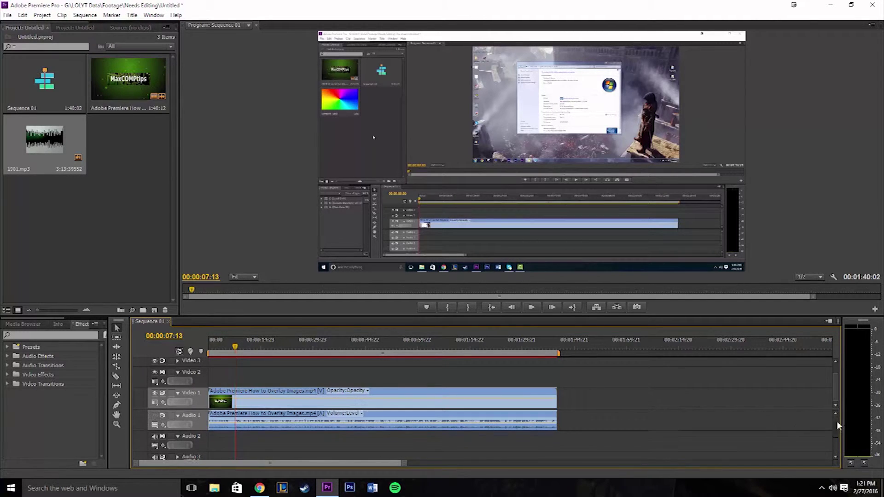
# Toggle the Audio 1 track output on and off, and scrub the muted sequence to 00:00:36:05.
pyautogui.click(155, 417)
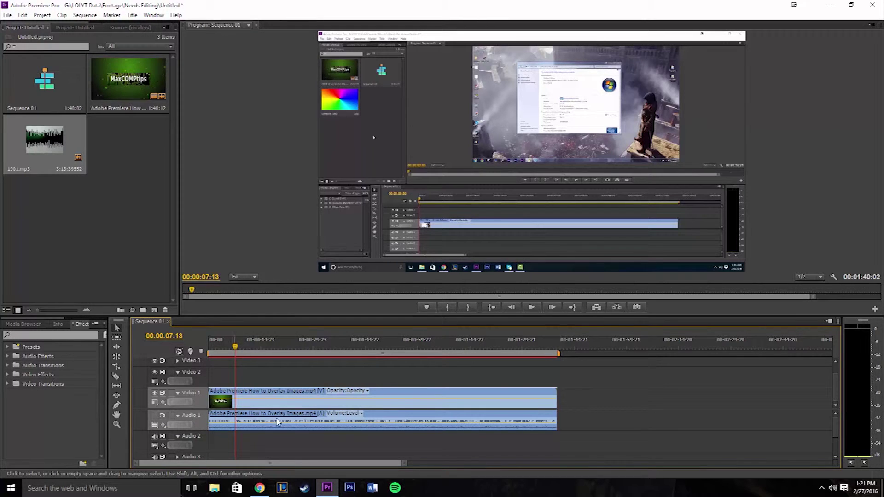
pyautogui.click(239, 346)
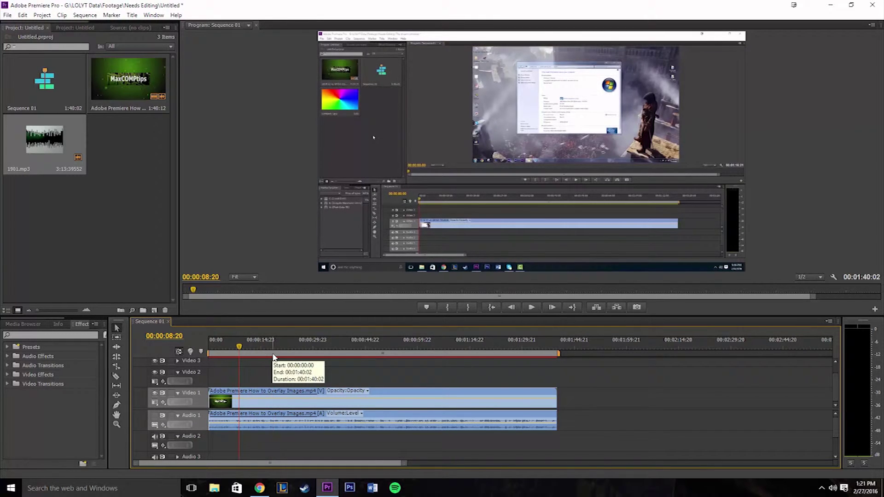
pyautogui.click(155, 416)
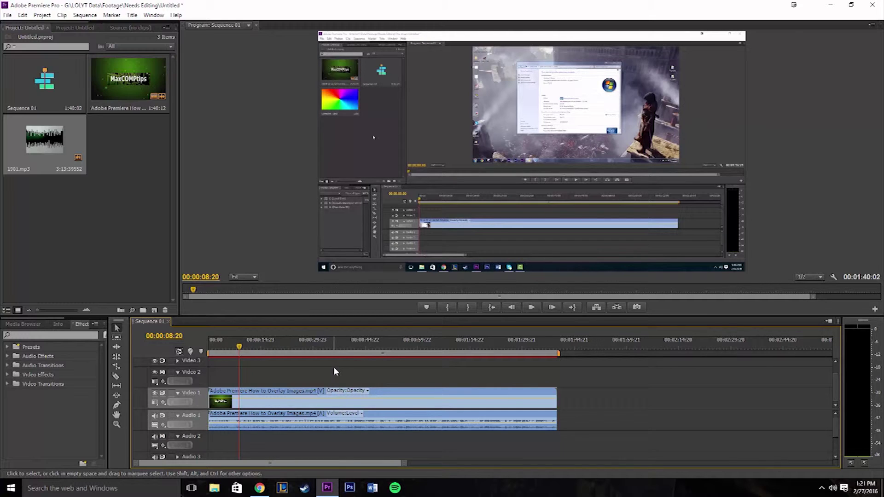
pyautogui.click(155, 416)
pyautogui.click(272, 415)
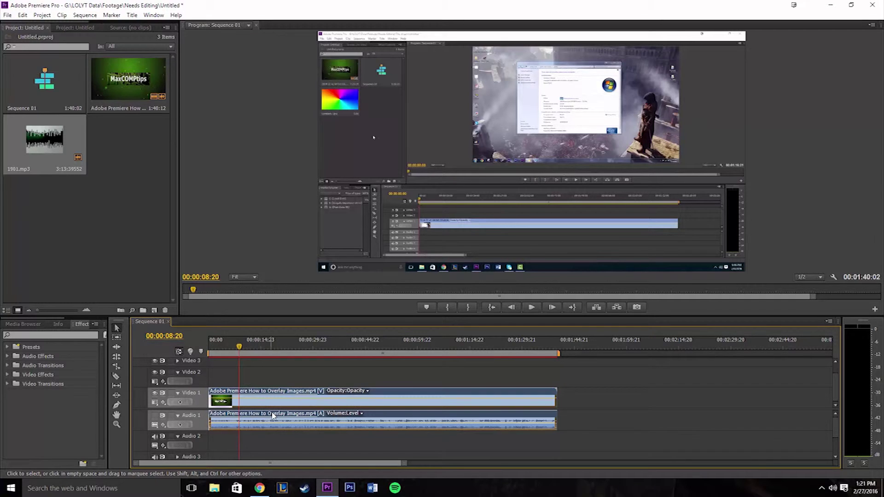
pyautogui.moveTo(240, 361); pyautogui.dragTo(326, 362)
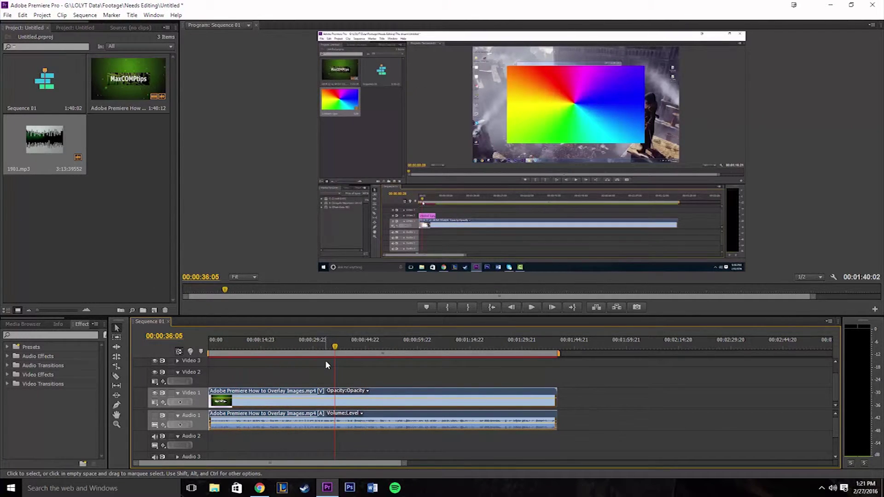
# Compare scrubbing with Audio 1 output on and off, leave it on, and move the playhead to 00:00:06:08.
pyautogui.click(154, 415)
pyautogui.click(297, 346)
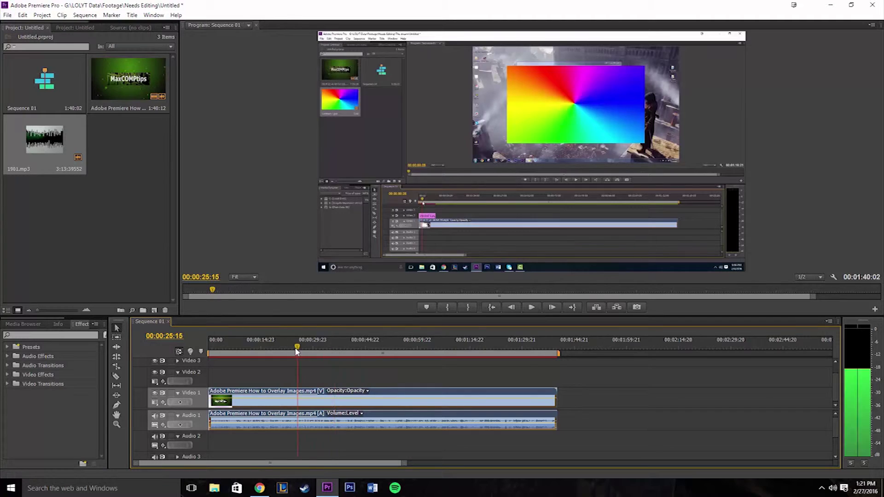
pyautogui.click(154, 416)
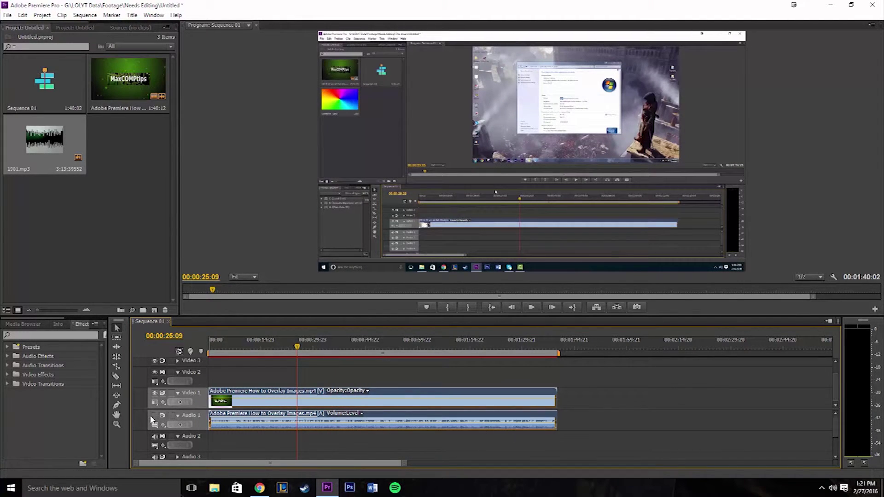
pyautogui.click(154, 416)
pyautogui.click(284, 347)
pyautogui.click(230, 346)
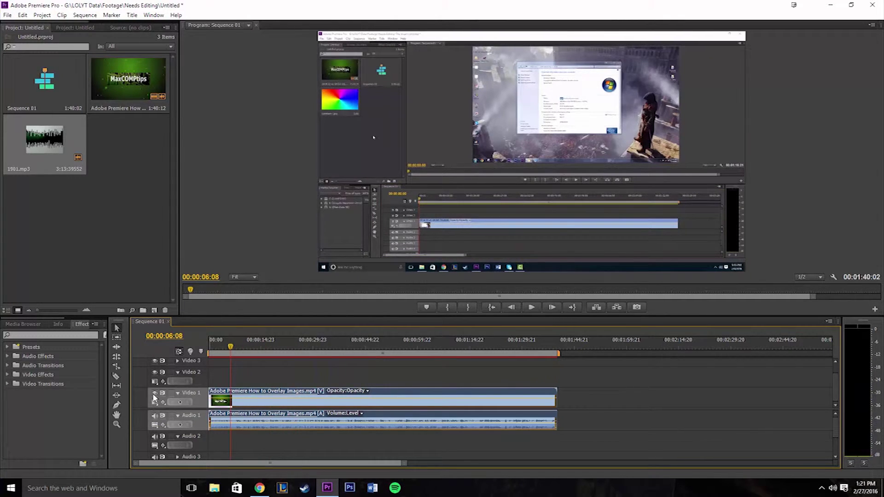
# Hide the Video 1 track output and show it again.
pyautogui.click(154, 394)
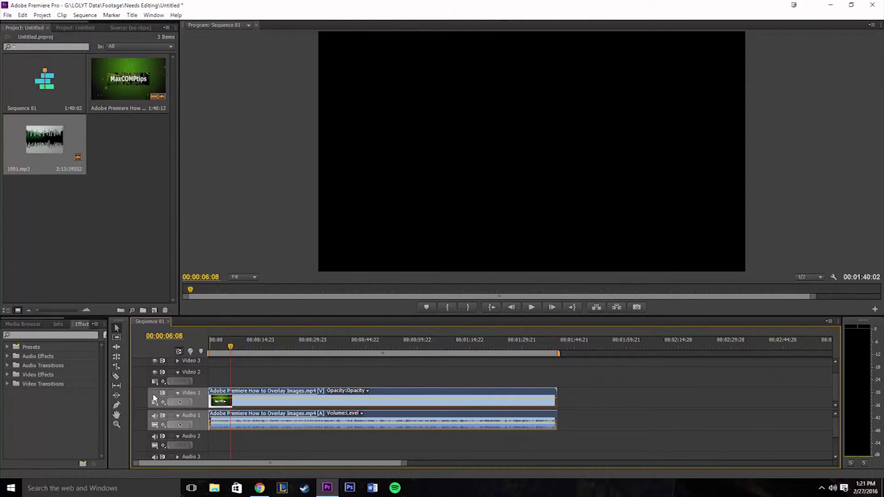
pyautogui.click(154, 394)
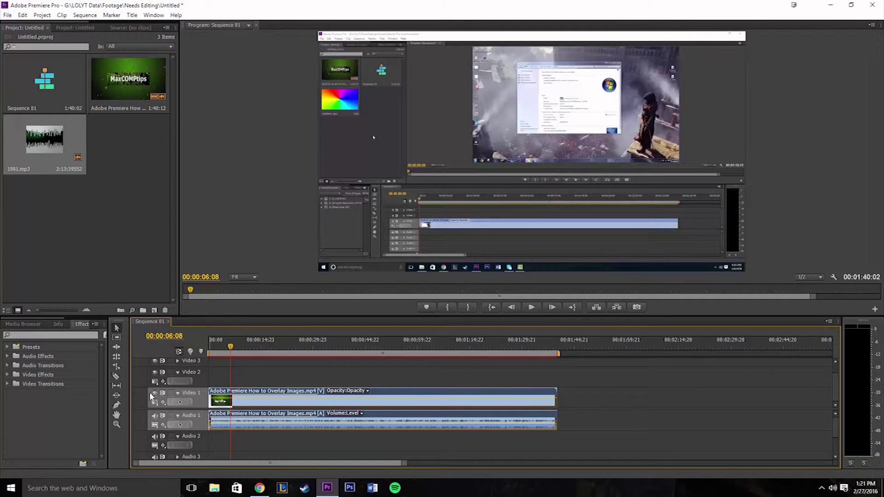
# Toggle the Audio 1 output off and on, and scrub to 00:00:18:09 with the Video 1 output temporarily hidden.
pyautogui.click(154, 416)
pyautogui.click(155, 417)
pyautogui.click(235, 349)
pyautogui.click(155, 393)
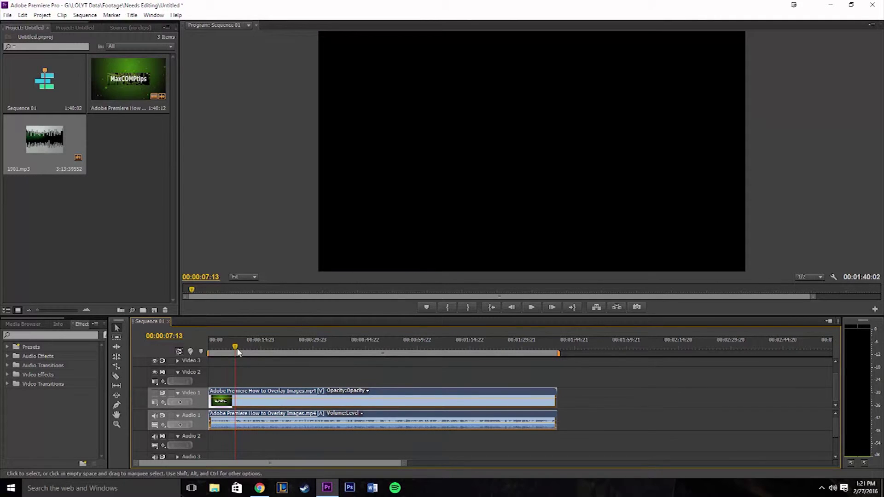
pyautogui.moveTo(238, 352); pyautogui.dragTo(272, 368)
pyautogui.click(156, 394)
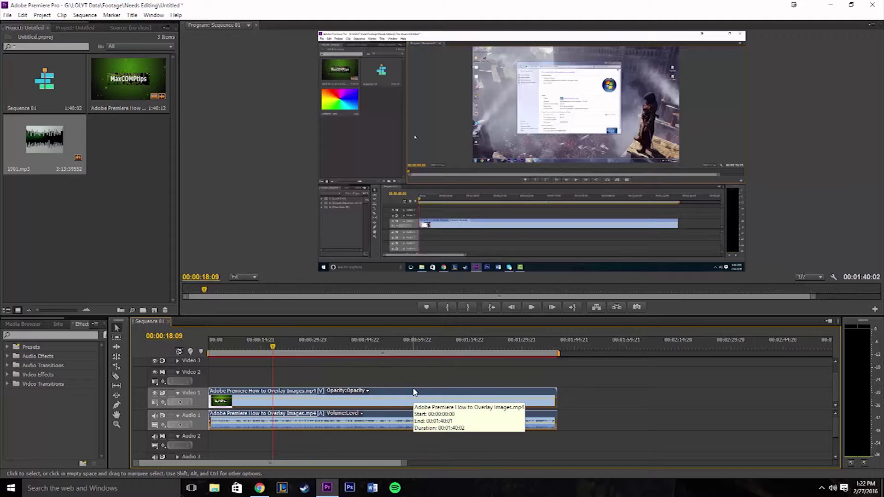
# Scrub the sequence and narrow the work area to run from about 00:00:10 to about 00:00:35.
pyautogui.moveTo(273, 347); pyautogui.dragTo(211, 347)
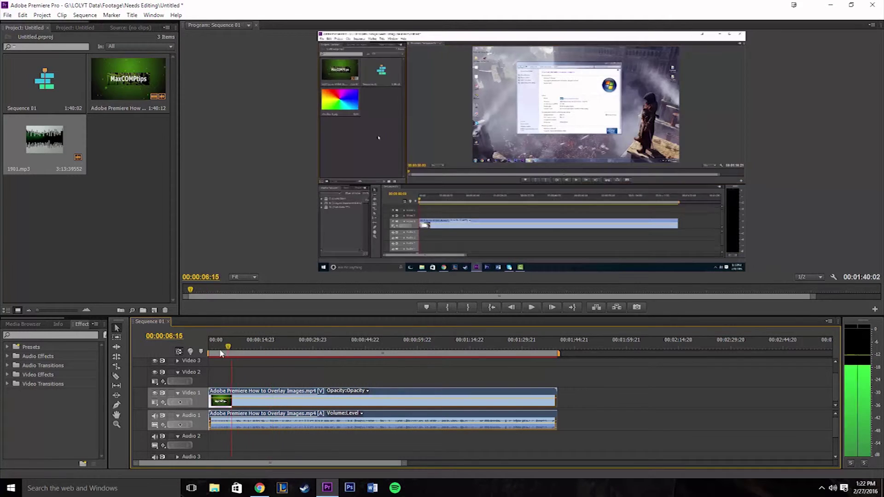
pyautogui.click(521, 347)
pyautogui.moveTo(560, 354); pyautogui.dragTo(333, 353)
pyautogui.moveTo(398, 465); pyautogui.dragTo(445, 464)
pyautogui.click(288, 355)
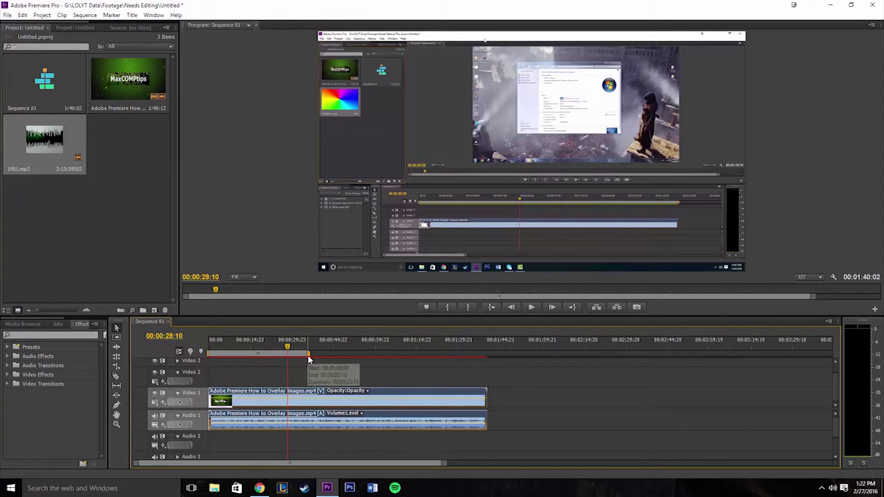
pyautogui.moveTo(209, 353); pyautogui.dragTo(258, 341)
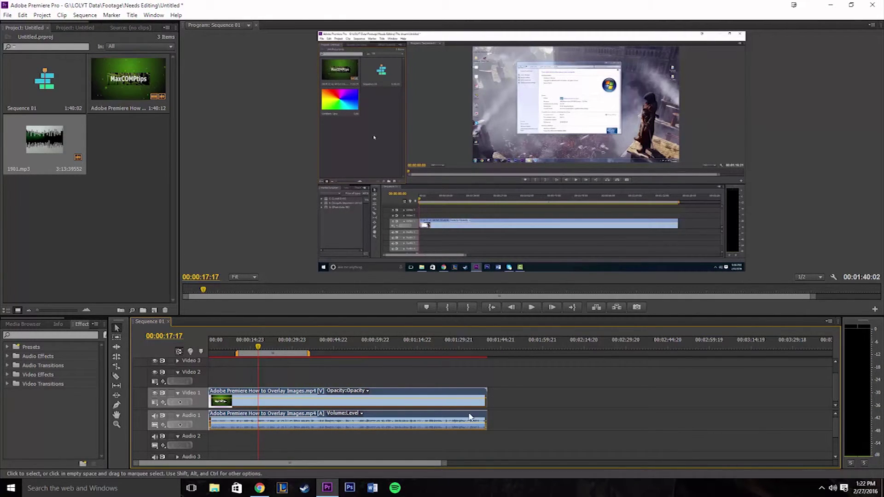
# Extend the work area at both ends to span the full length of the clip.
pyautogui.moveTo(311, 355); pyautogui.dragTo(488, 363)
pyautogui.moveTo(238, 359); pyautogui.dragTo(208, 357)
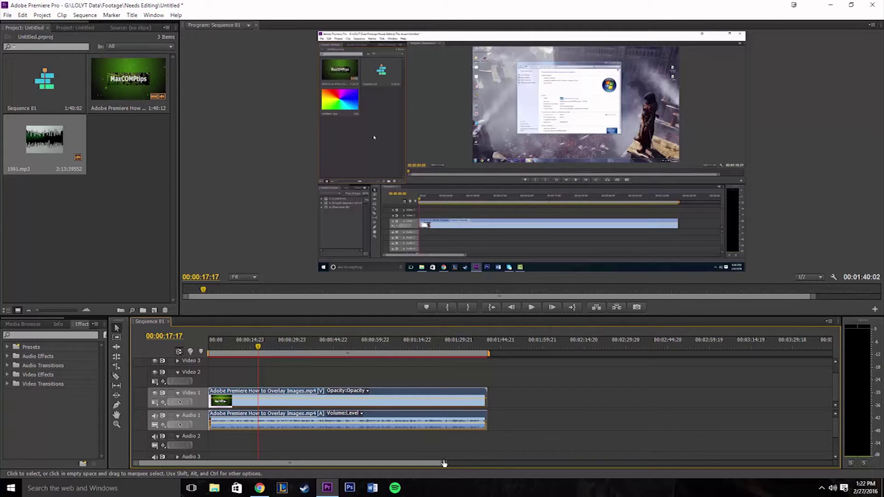
pyautogui.moveTo(443, 467)
pyautogui.mouseDown()
pyautogui.moveTo(390, 466)
pyautogui.moveTo(449, 463)
pyautogui.mouseUp()
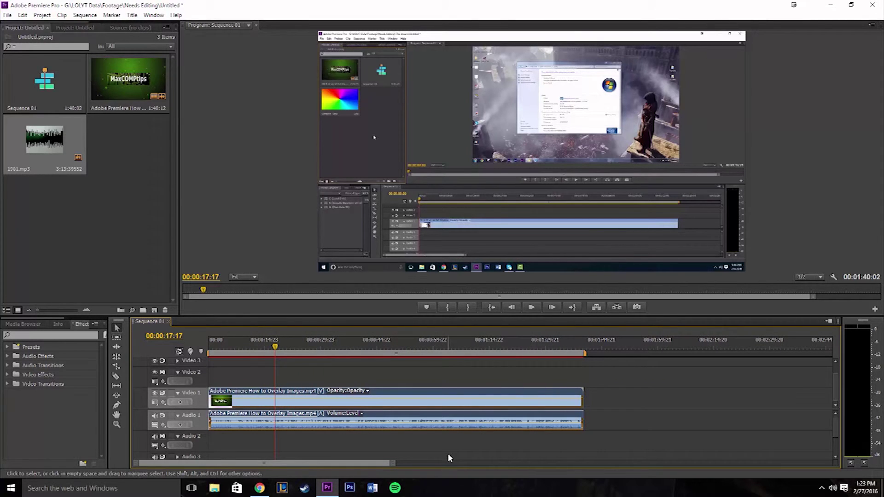
# Move the playhead to 00:00:19:21 and turn off the Audio 1 track output.
pyautogui.moveTo(393, 465); pyautogui.dragTo(534, 448)
pyautogui.moveTo(380, 348); pyautogui.dragTo(400, 353)
pyautogui.click(155, 416)
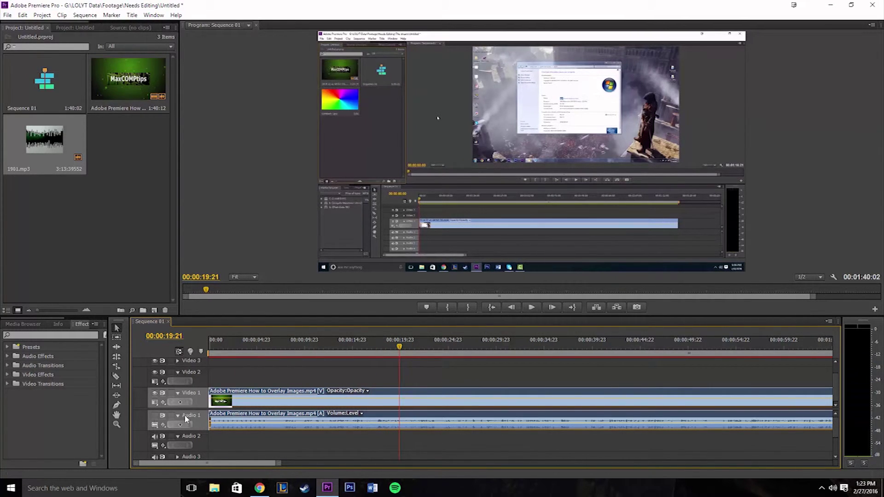
# Adjust the timeline zoom until the entire clip fits in view, with the playhead at 00:00:20:14 and the clip deselected.
pyautogui.press('Home')
pyautogui.moveTo(281, 462); pyautogui.dragTo(182, 460)
pyautogui.moveTo(196, 459); pyautogui.dragTo(361, 462)
pyautogui.click(534, 353)
pyautogui.click(417, 406)
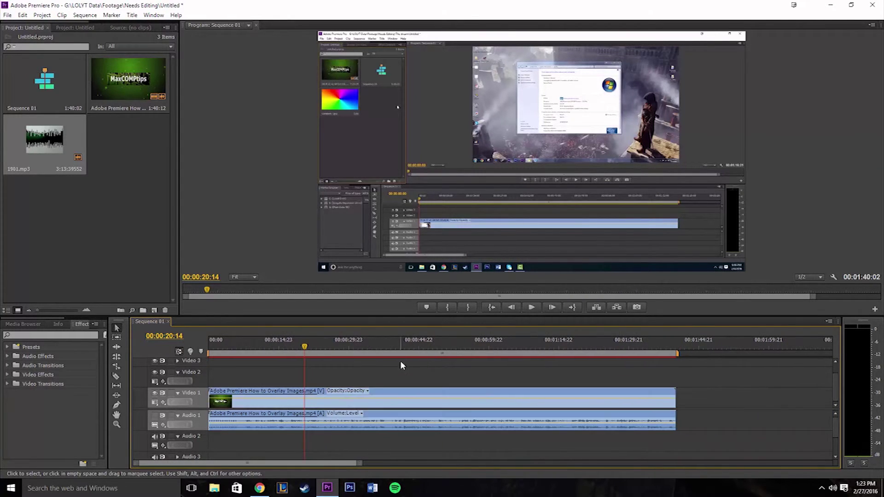
pyautogui.click(388, 386)
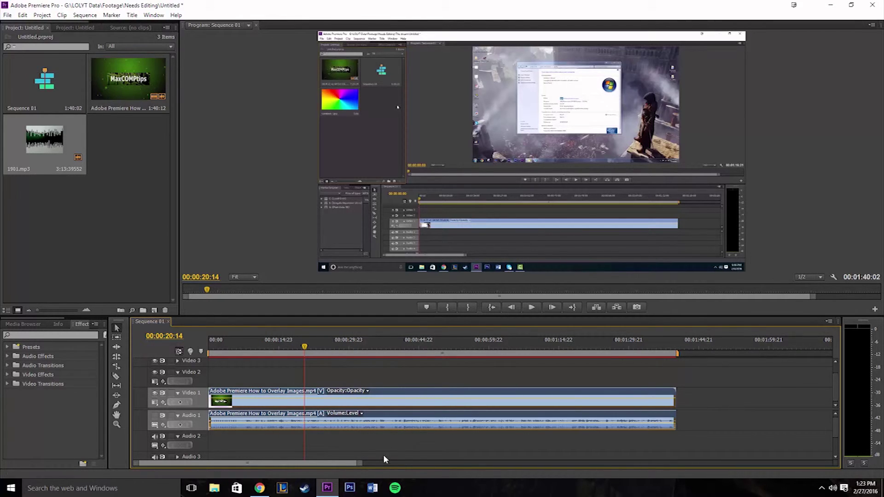
# Zoom the timeline in to individual frames and move the playhead to 00:00:13:22.
pyautogui.moveTo(359, 467); pyautogui.dragTo(229, 464)
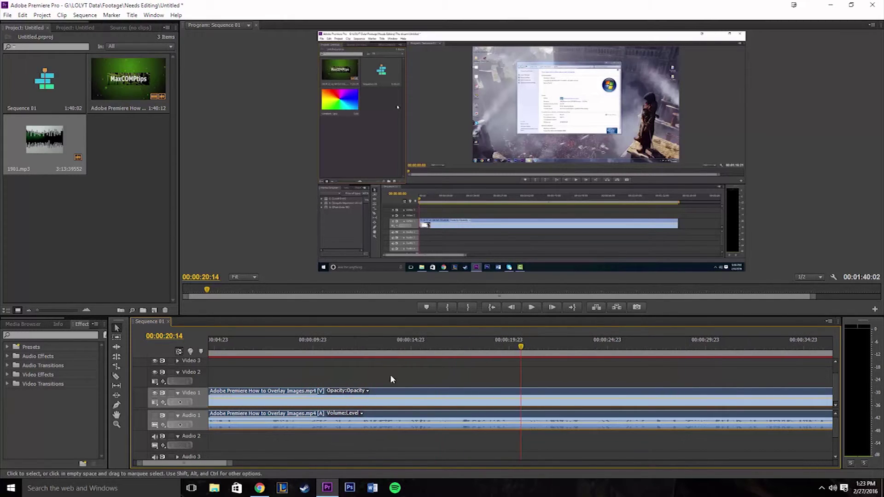
pyautogui.moveTo(520, 350); pyautogui.dragTo(405, 348)
pyautogui.click(392, 345)
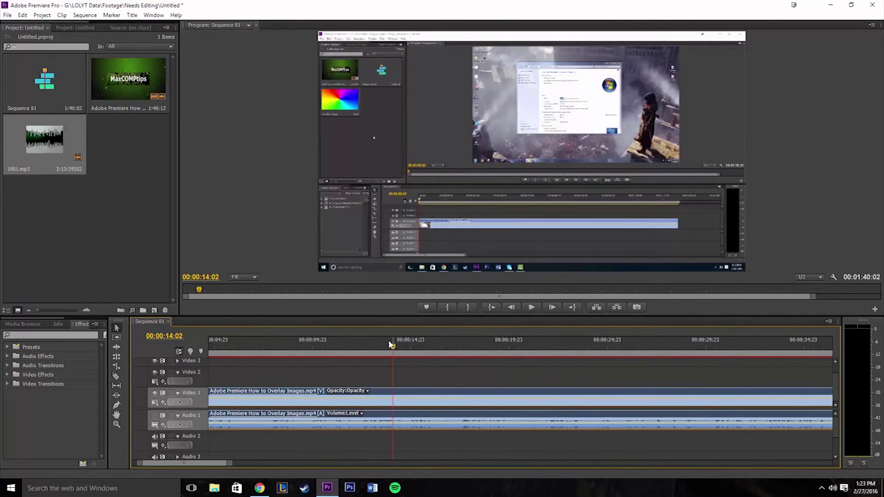
pyautogui.moveTo(229, 466); pyautogui.dragTo(156, 465)
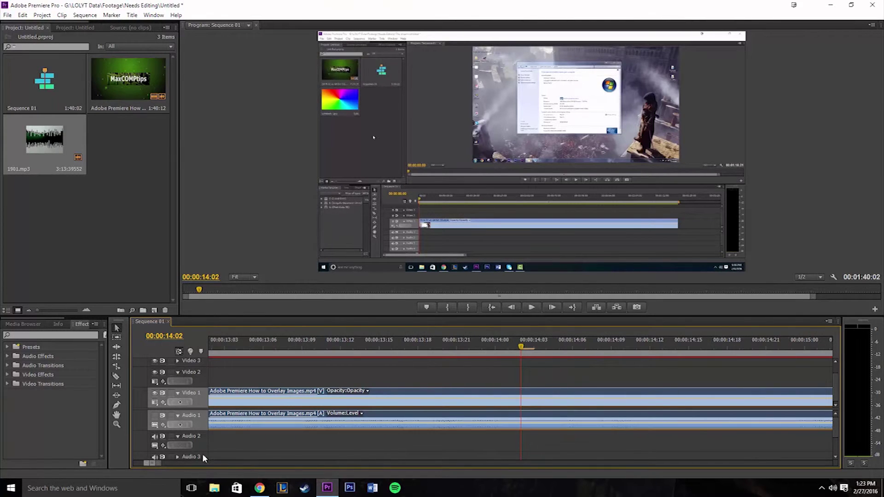
pyautogui.moveTo(520, 353); pyautogui.dragTo(462, 356)
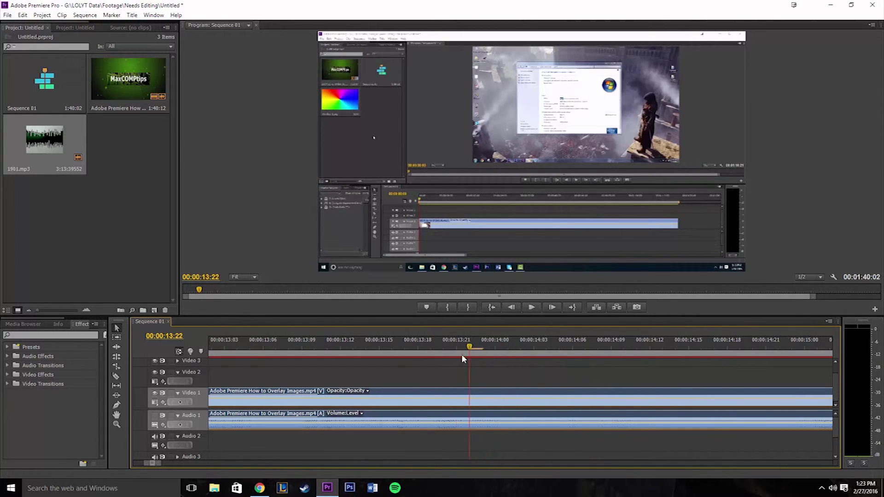
# Advance the playhead frame by frame to 00:00:13:23.
pyautogui.click(552, 308)
pyautogui.click(552, 307)
pyautogui.click(552, 308)
pyautogui.click(553, 307)
pyautogui.click(552, 308)
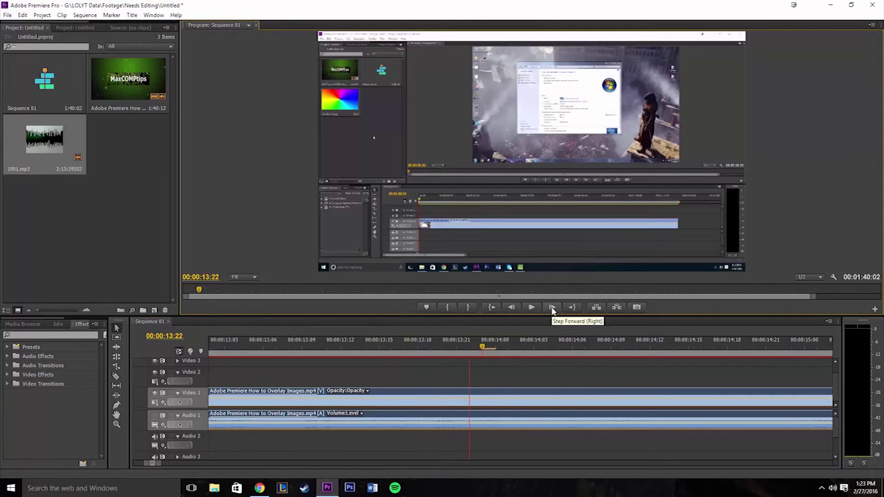
# Compare scrubbing at several timeline zoom levels, finishing zoomed out with the playhead at 00:00:21:14.
pyautogui.moveTo(159, 465); pyautogui.dragTo(341, 464)
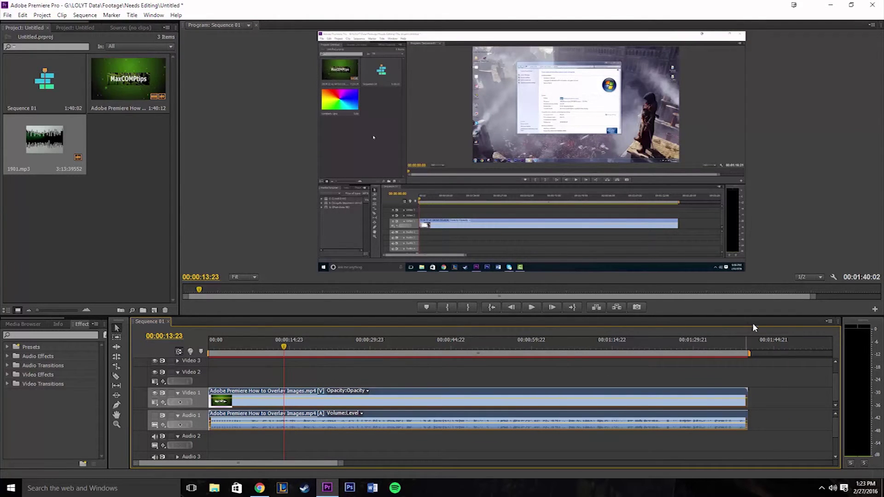
pyautogui.moveTo(276, 351); pyautogui.dragTo(618, 354)
pyautogui.moveTo(389, 357); pyautogui.dragTo(343, 355)
pyautogui.moveTo(340, 463); pyautogui.dragTo(276, 463)
pyautogui.moveTo(450, 353); pyautogui.dragTo(394, 351)
pyautogui.moveTo(270, 464); pyautogui.dragTo(578, 462)
pyautogui.moveTo(238, 352); pyautogui.dragTo(243, 353)
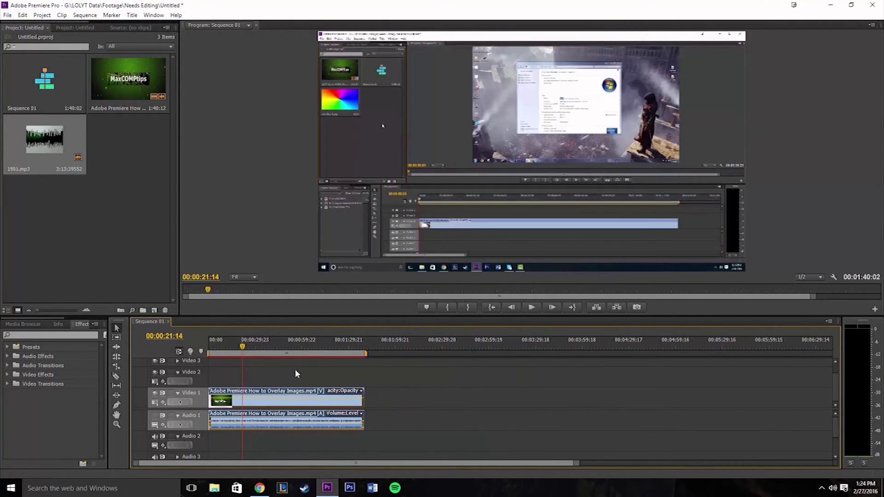
# Move the playhead to 00:00:26:08 and zoom the timeline in around it for finer positioning.
pyautogui.moveTo(576, 464); pyautogui.dragTo(333, 467)
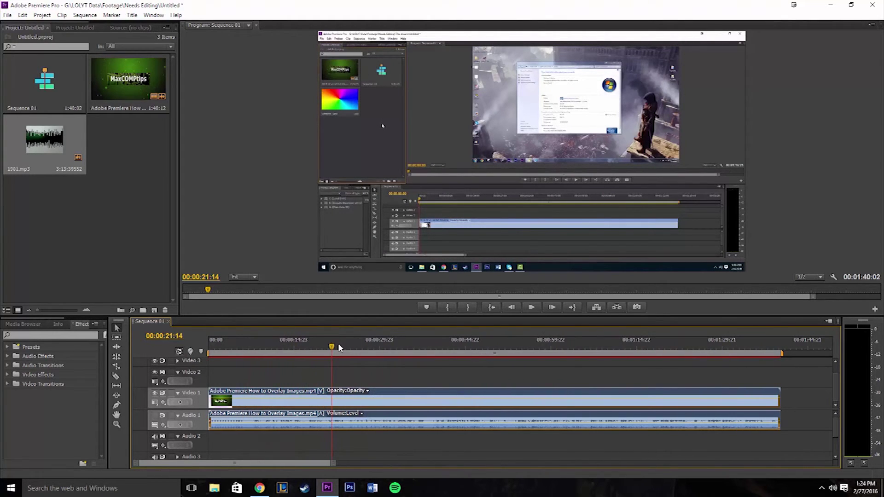
pyautogui.moveTo(332, 353); pyautogui.dragTo(358, 346)
pyautogui.moveTo(335, 467); pyautogui.dragTo(201, 464)
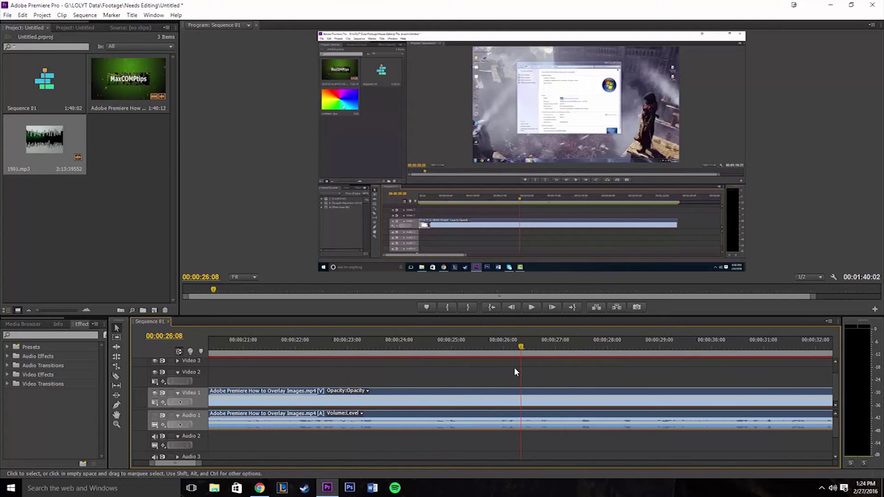
pyautogui.click(530, 349)
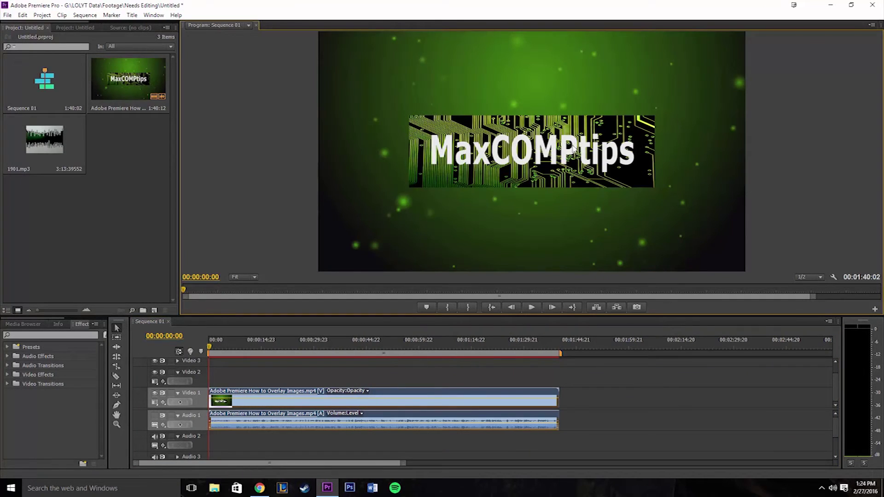
# Play the opening of the sequence, pause it, and step back frame by frame to 00:00:00:22.
pyautogui.click(531, 308)
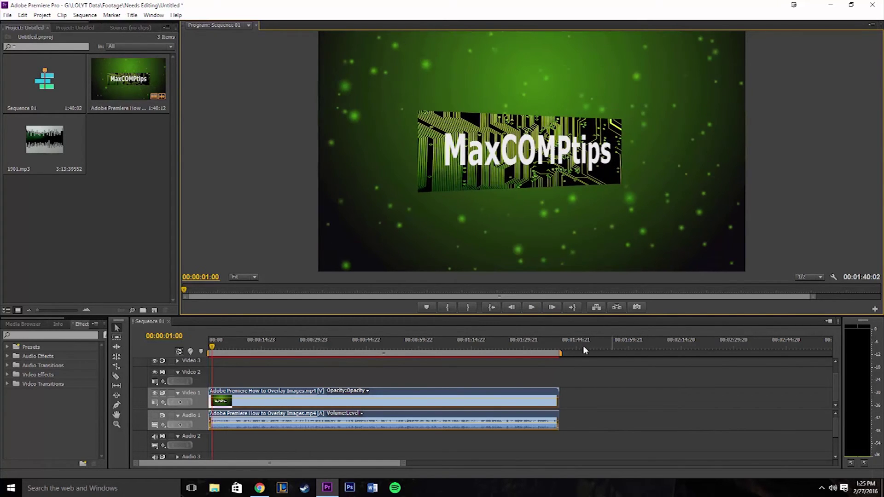
pyautogui.click(552, 307)
pyautogui.press('Left')
pyautogui.press('Left')
pyautogui.press('Left')
pyautogui.press('Left')
pyautogui.press('Left')
pyautogui.press('Left')
pyautogui.press('Left')
pyautogui.press('Left')
pyautogui.press('Left')
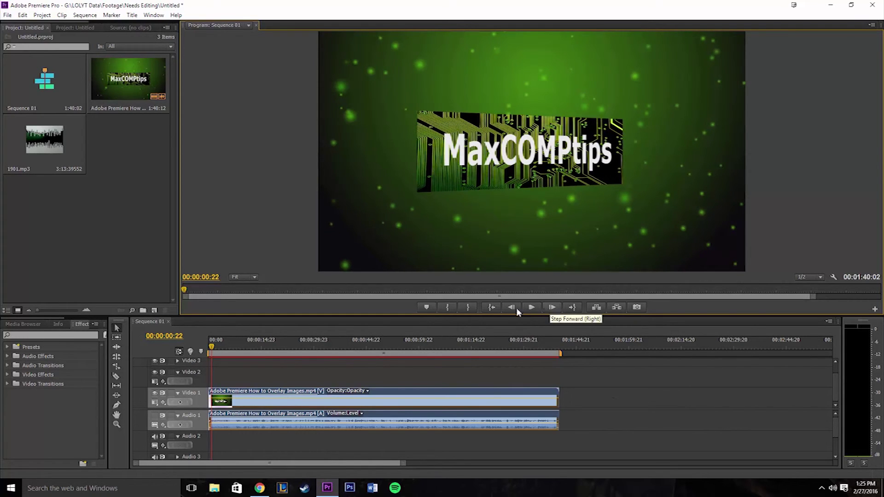
# Step the sequence forward through individual frames, stopping at 00:00:00:23.
pyautogui.press('Right')
pyautogui.press('Right')
pyautogui.press('Right')
pyautogui.press('Right')
pyautogui.press('Right')
pyautogui.press('Right')
pyautogui.press('Right')
pyautogui.press('Right')
pyautogui.press('Right')
pyautogui.press('Right')
pyautogui.press('Right')
pyautogui.press('Right')
pyautogui.press('Right')
pyautogui.press('Right')
pyautogui.press('Right')
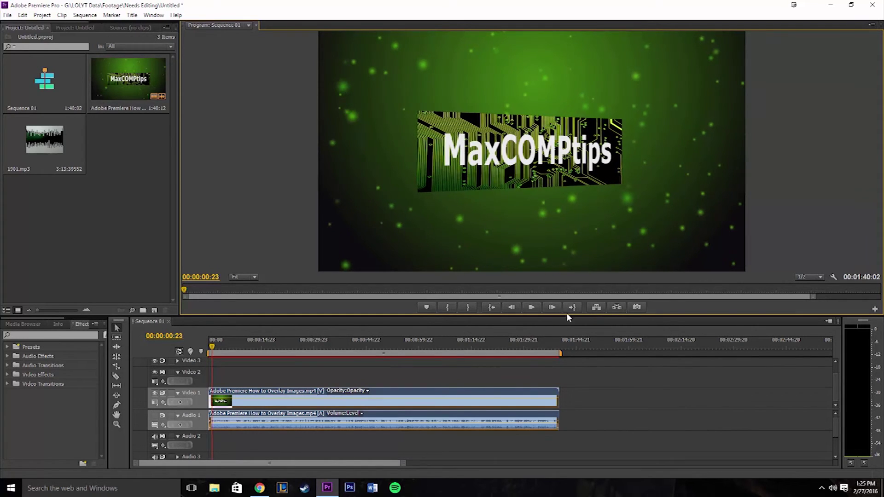
# Play the sequence forward to 00:00:04:10, and go back frame by frame to 00:00:01:19.
pyautogui.press('space')
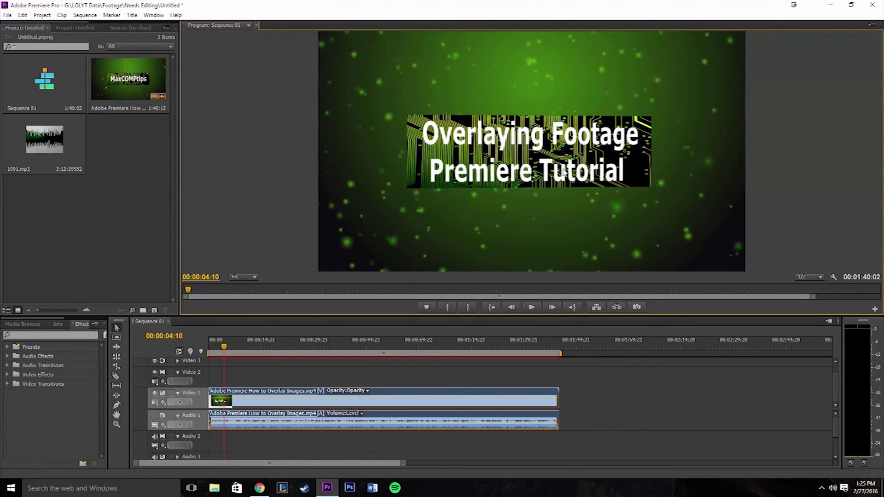
pyautogui.press('j')
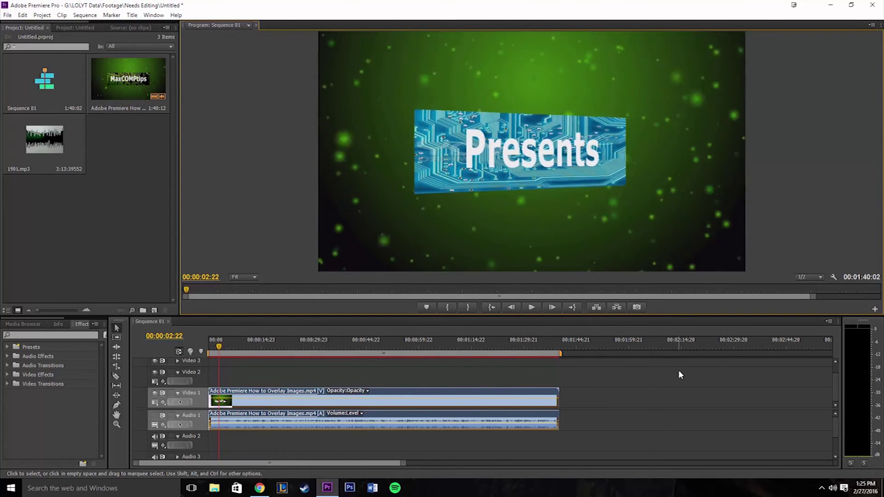
pyautogui.click(516, 309)
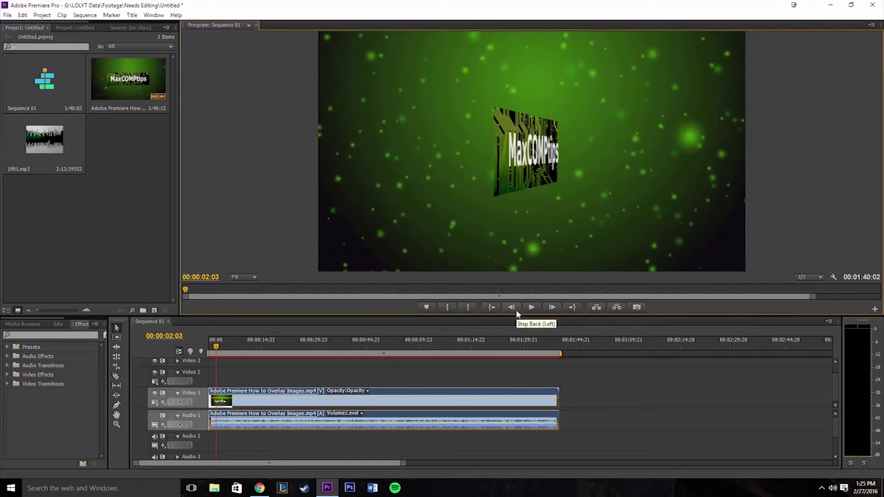
pyautogui.click(515, 309)
pyautogui.click(516, 310)
pyautogui.click(516, 312)
pyautogui.click(517, 314)
pyautogui.click(512, 310)
pyautogui.click(513, 310)
pyautogui.click(512, 310)
pyautogui.click(512, 309)
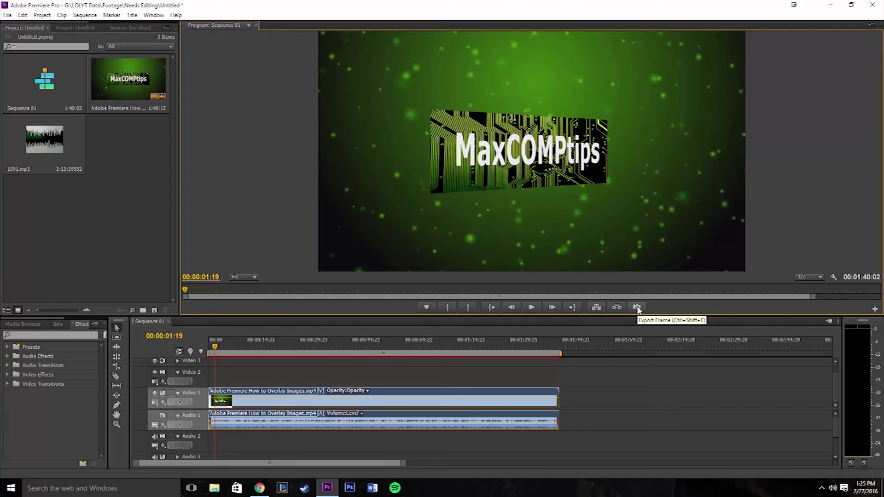
# Move the playhead to 00:00:18:00 and review the Export Frame format and destination folder options without exporting.
pyautogui.moveTo(215, 348); pyautogui.dragTo(272, 349)
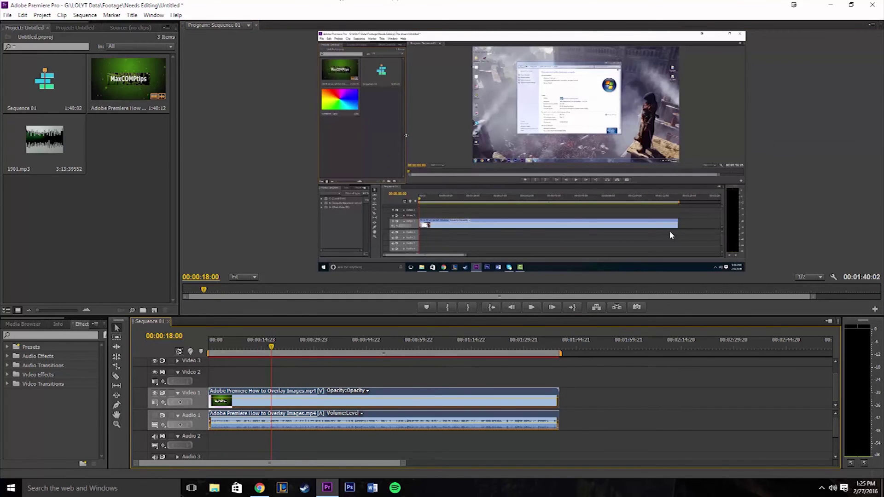
pyautogui.click(637, 308)
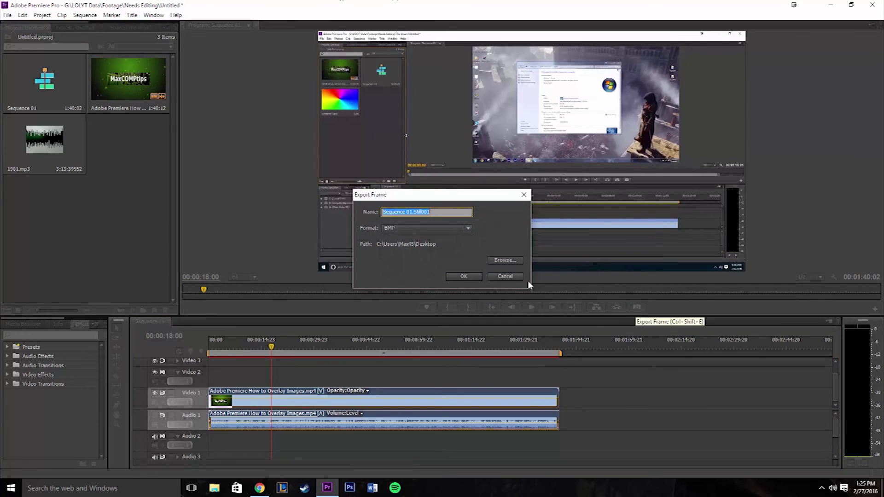
pyautogui.click(435, 228)
pyautogui.click(450, 229)
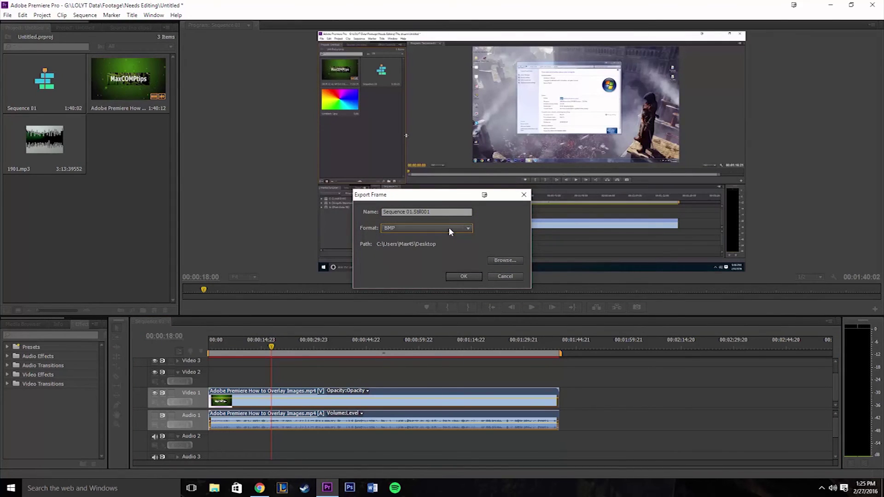
pyautogui.click(508, 264)
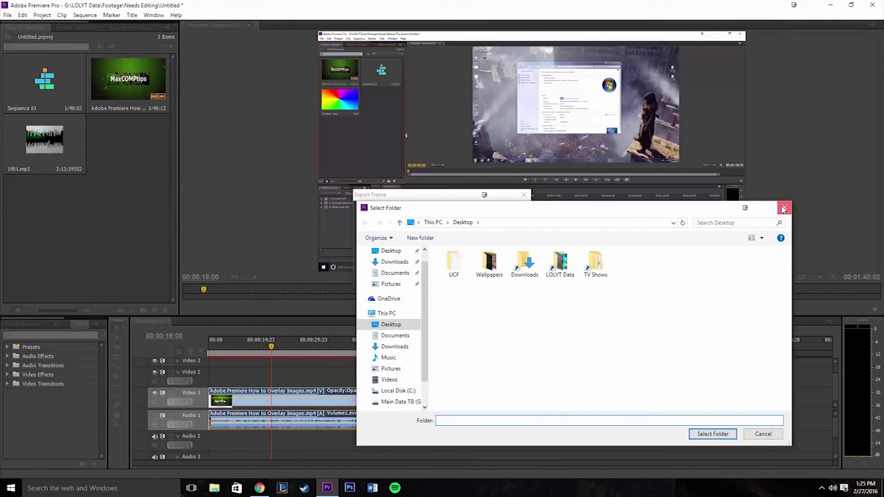
pyautogui.click(786, 203)
pyautogui.click(505, 276)
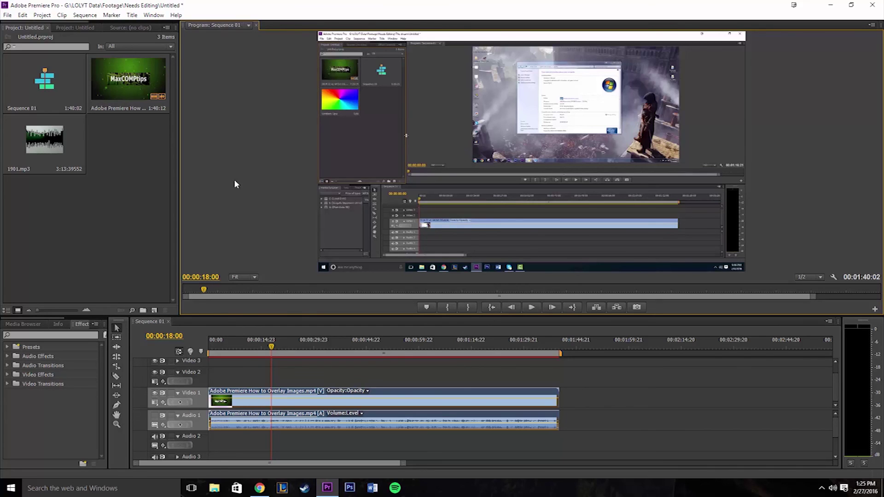
pyautogui.click(102, 189)
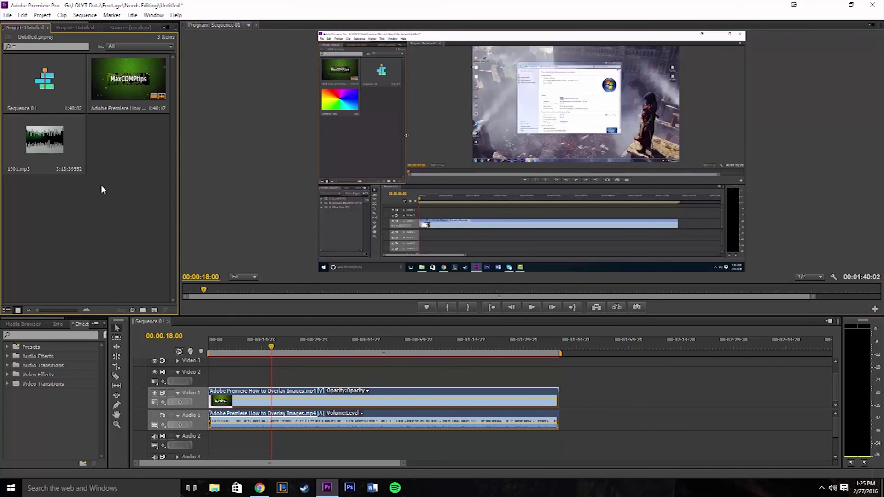